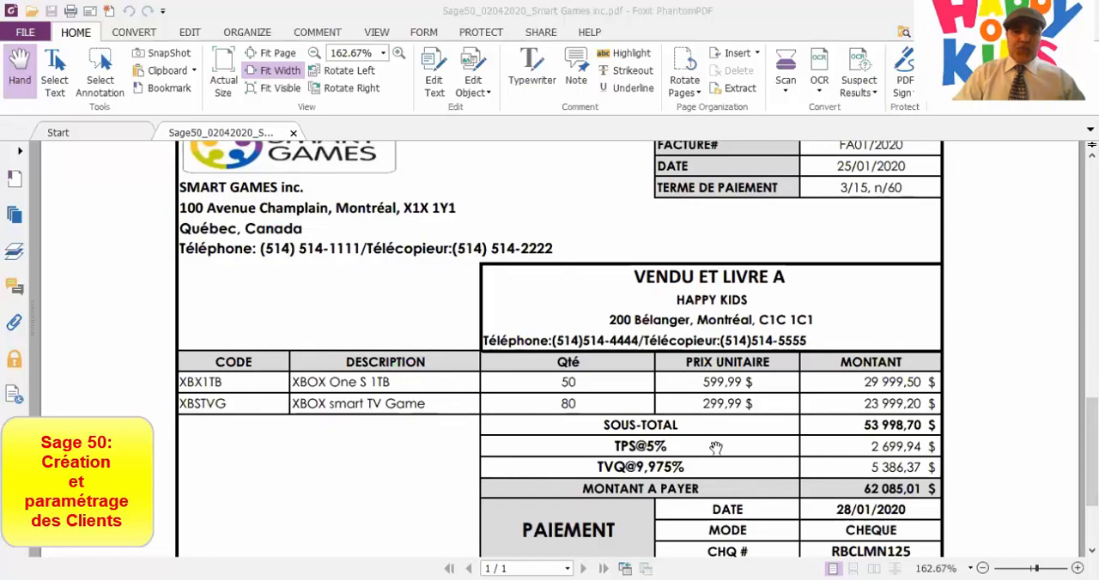
Examine the Smart Games invoice issued to Happy Kids for the customer's details, payment terms and amounts.
scroll(717, 448, up, 1)
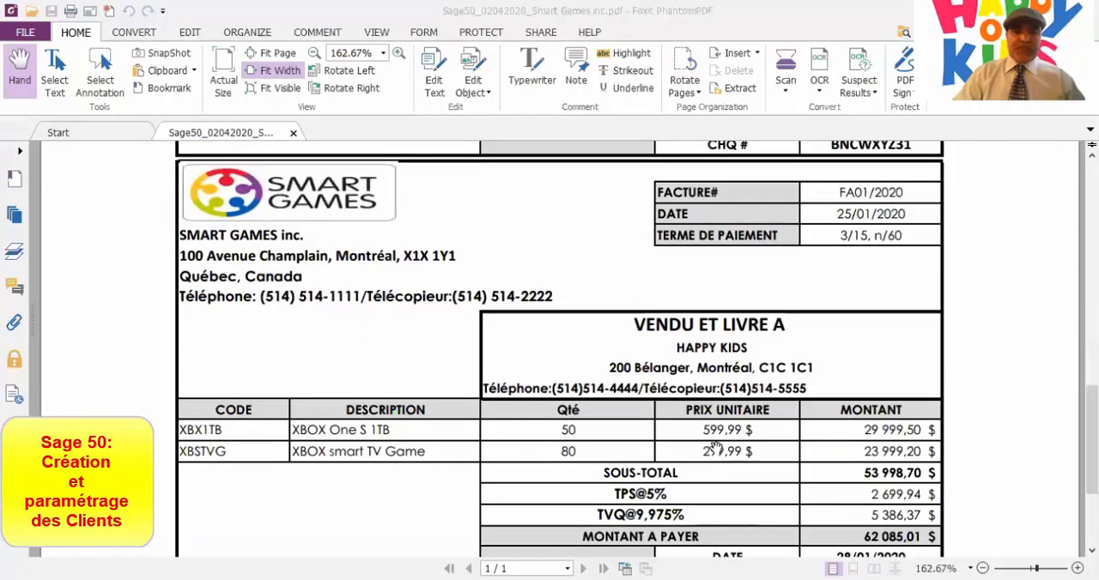
scroll(716, 448, down, 3)
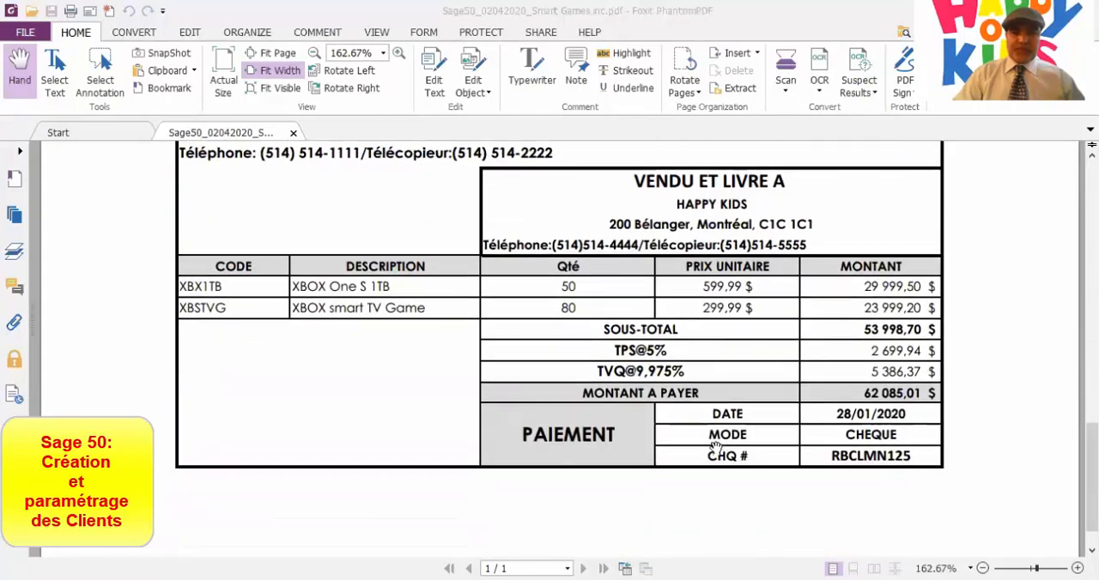
scroll(716, 448, up, 1)
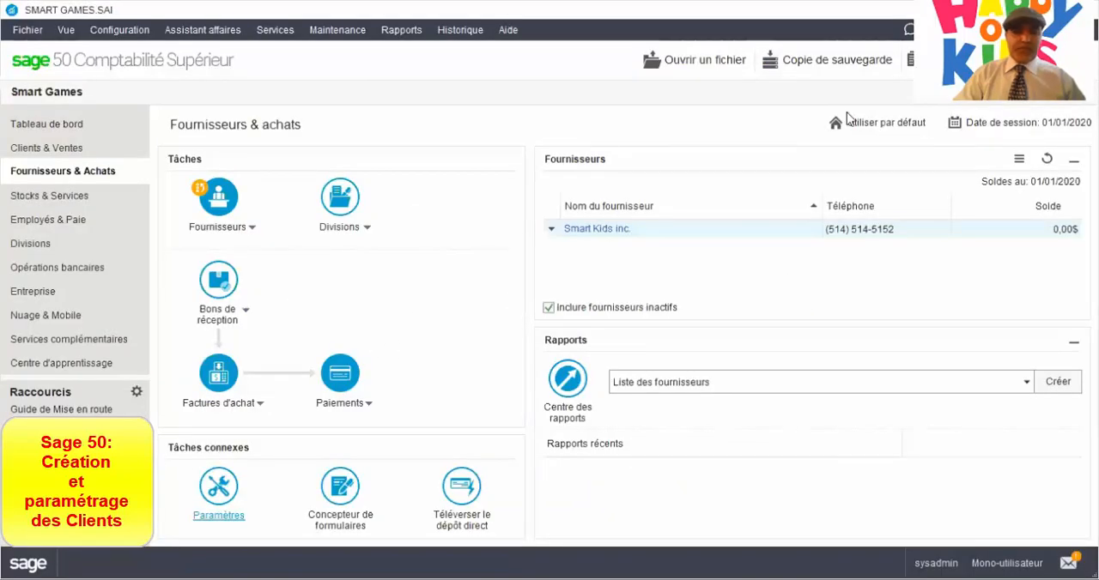
Switch to Sage 50 and start a new customer record named "Happy Kids inc." in Clients & Ventes.
click(12, 149)
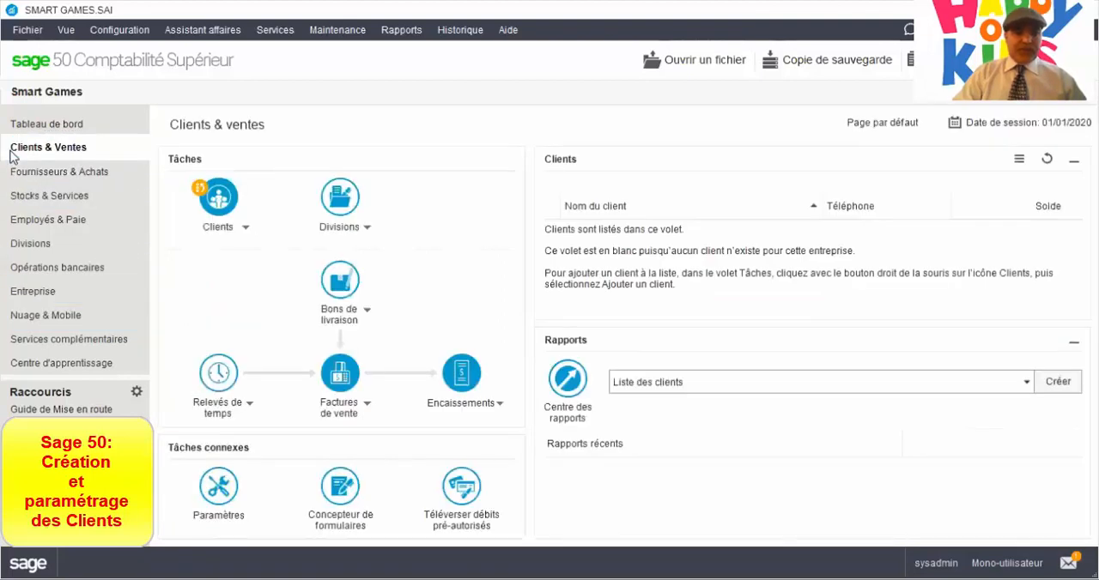
click(247, 229)
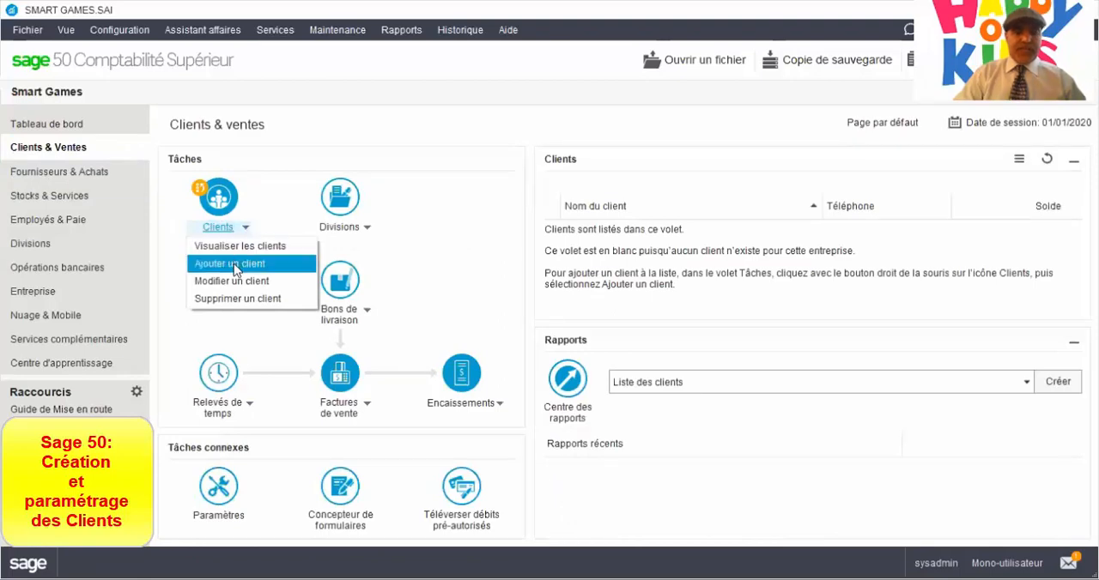
click(234, 264)
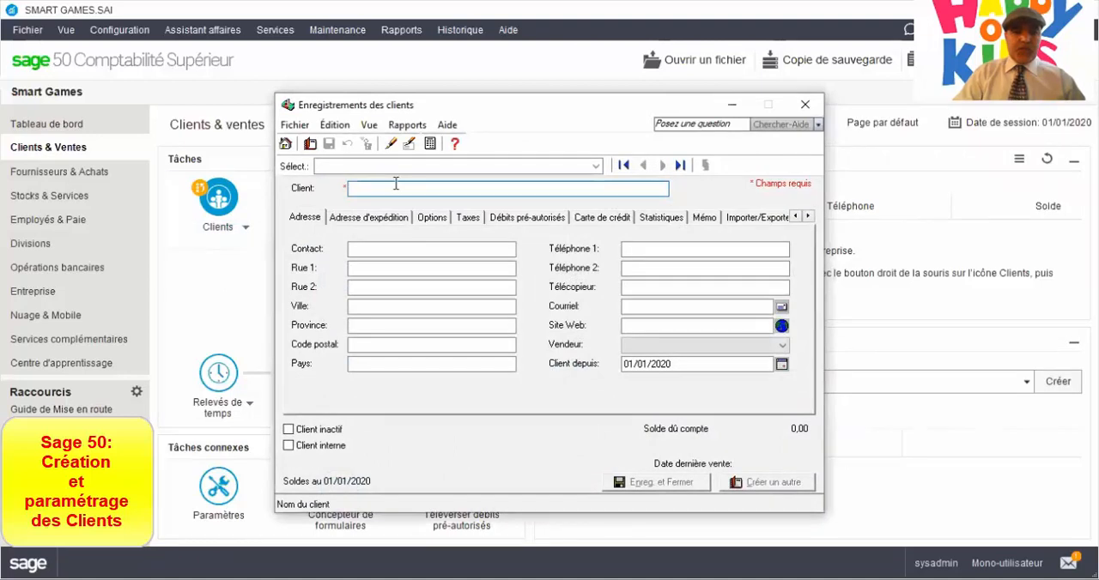
text(Ha)
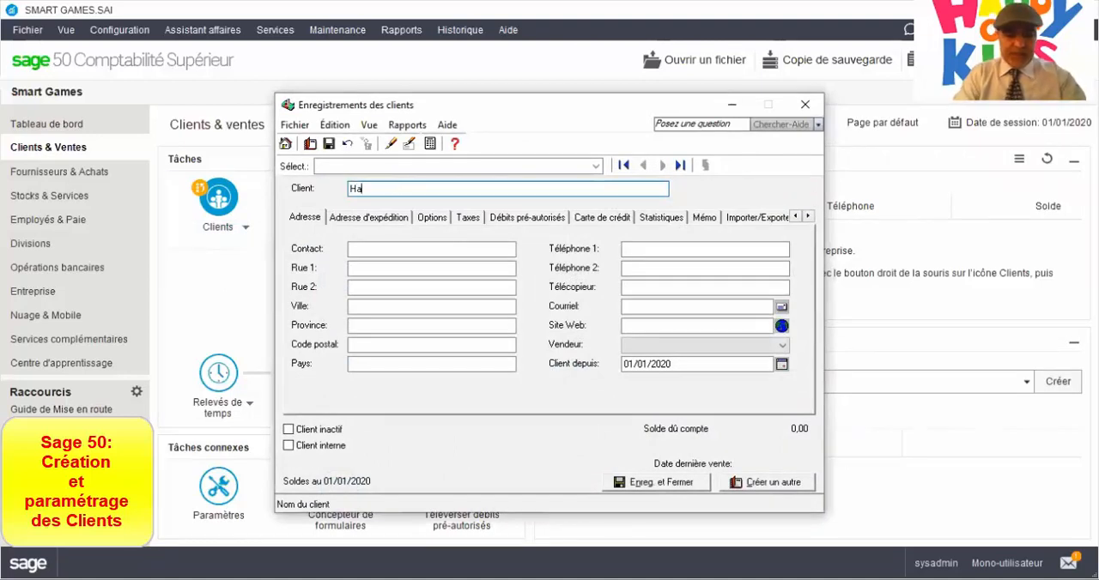
text(ppy Kids )
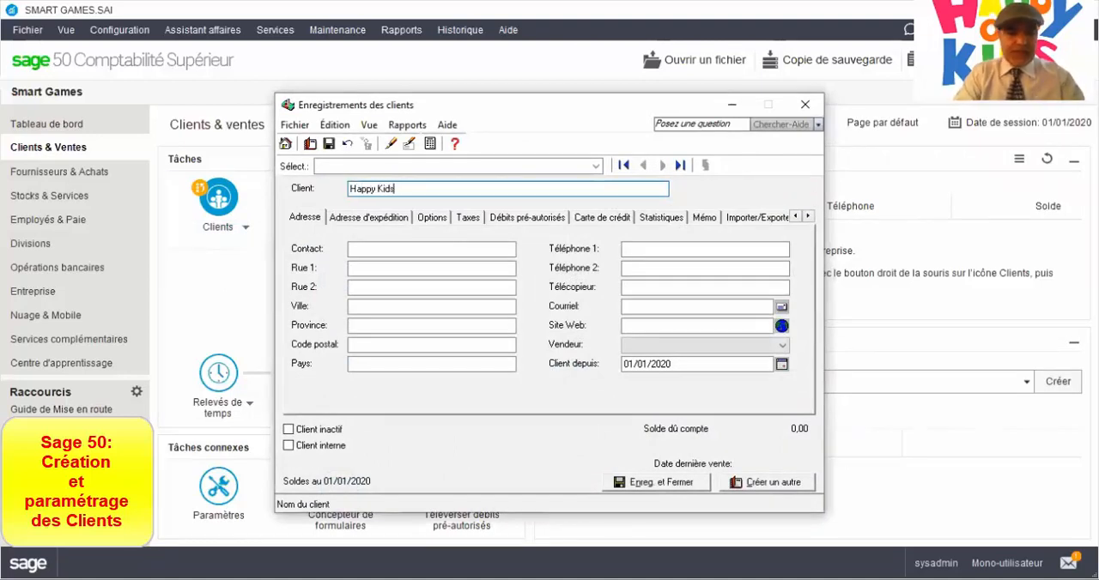
text(inc.)
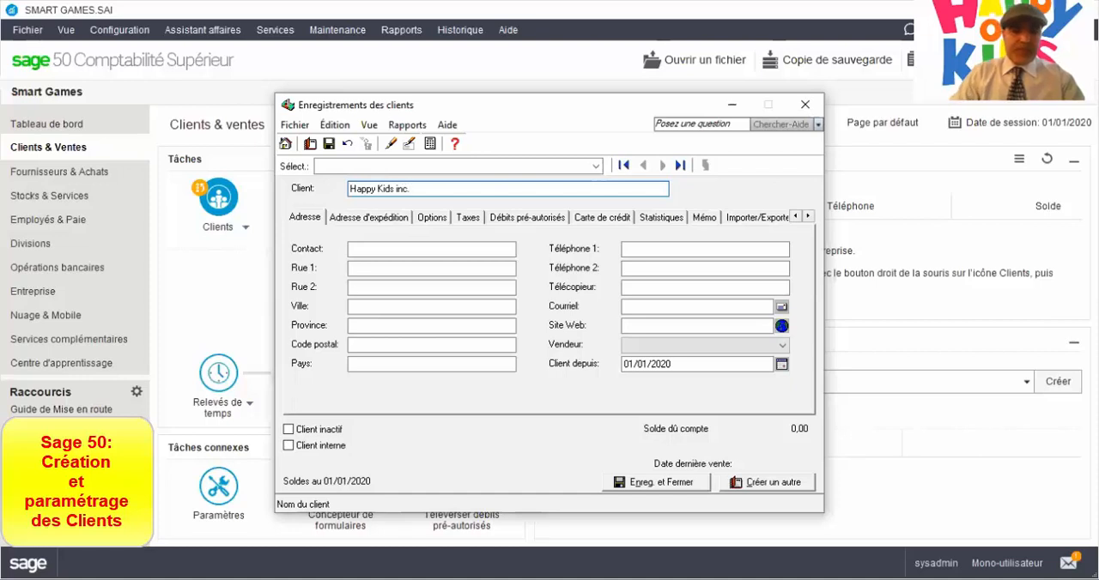
Enter the contact person's full name in the Happy Kids inc. customer record.
click(357, 248)
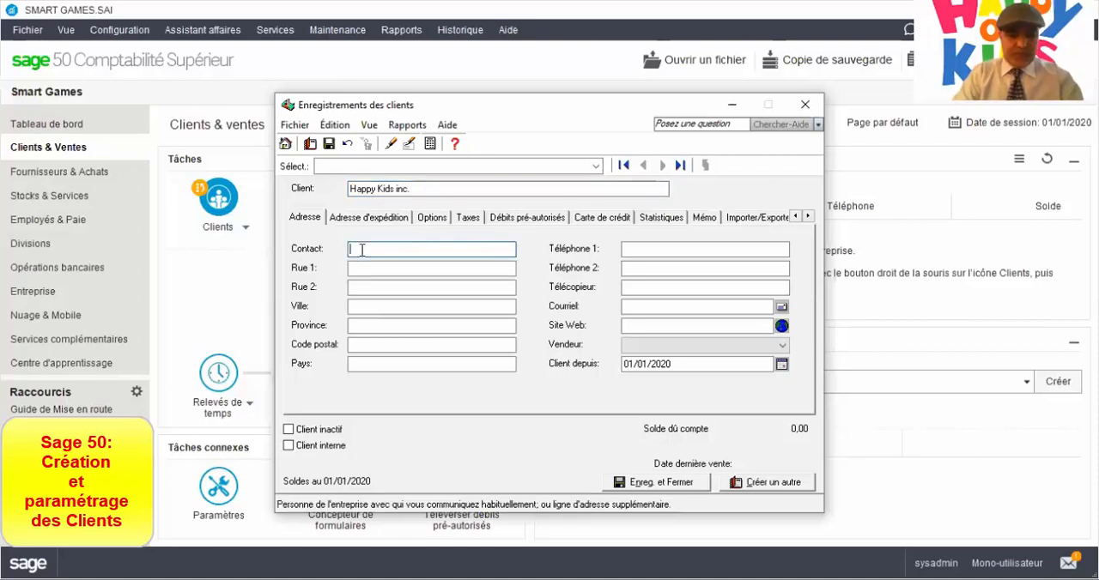
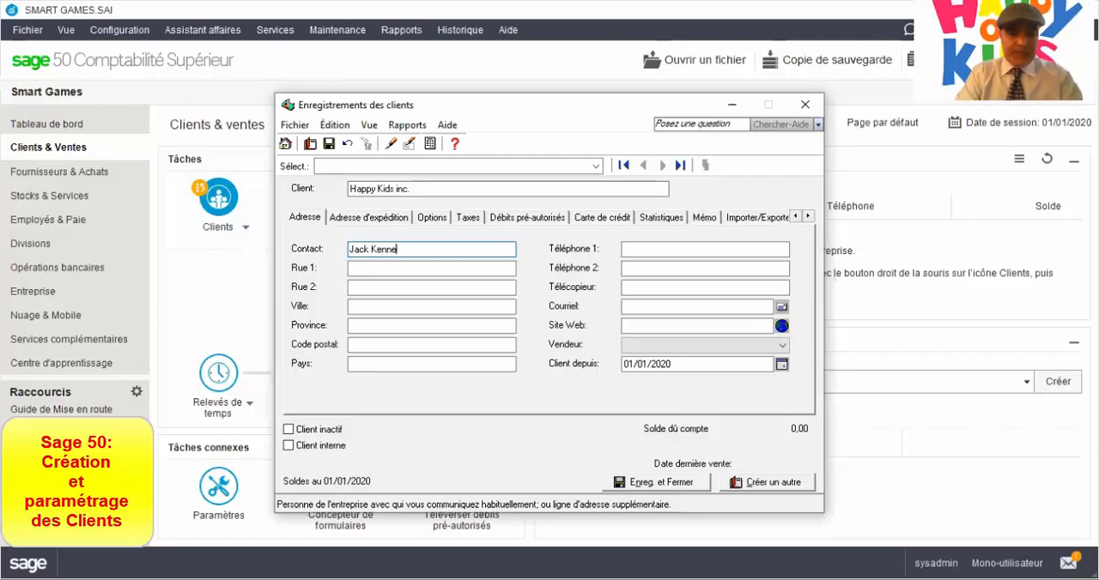
key(Tab)
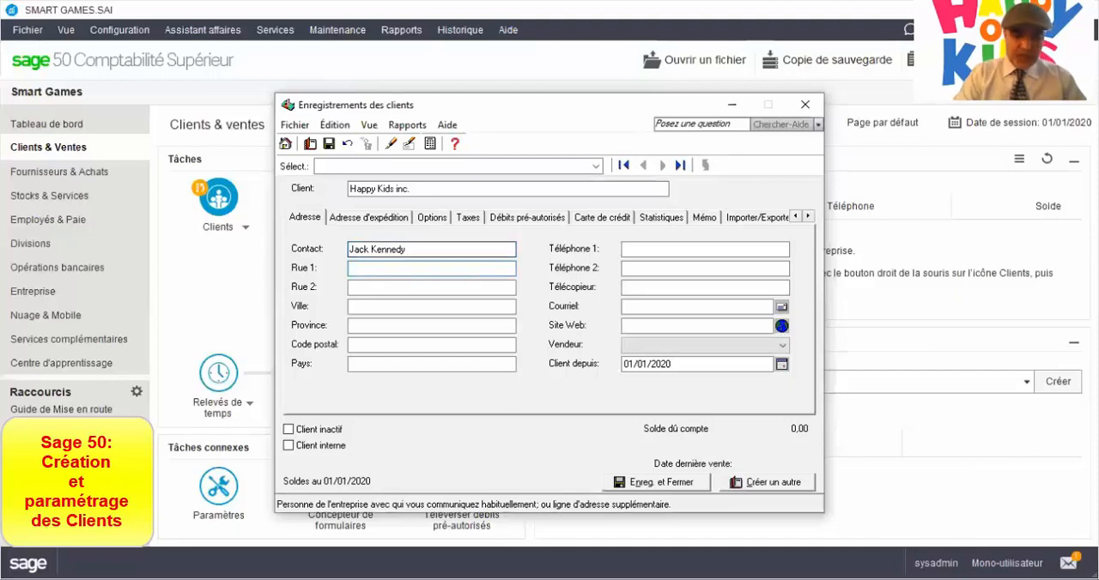
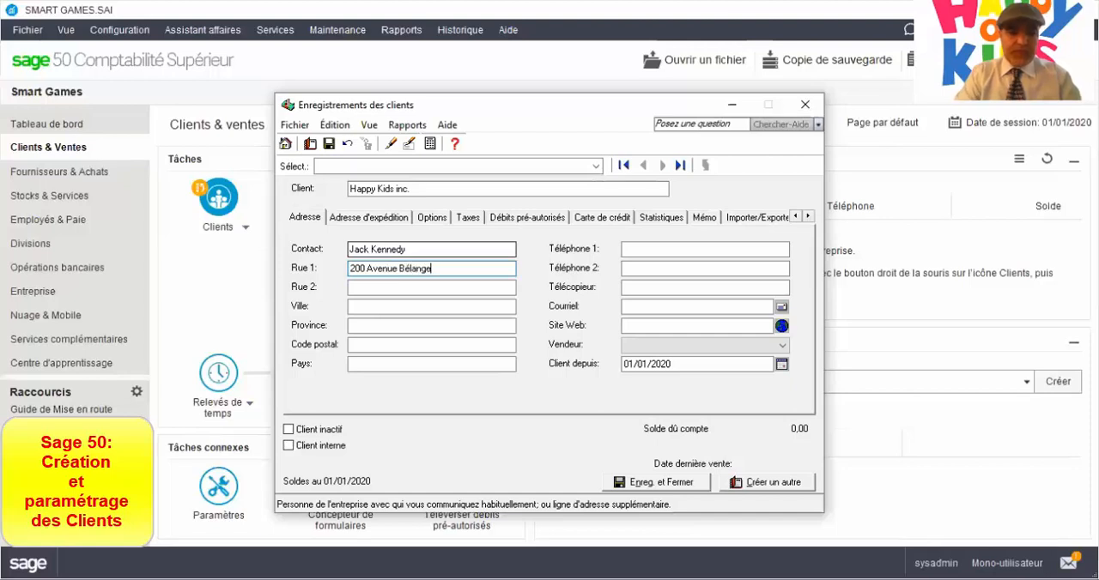
Fill in the customer's street address, leaving Rue 2 empty, and set the city to Montréal.
key(Tab)
key(Tab)
text(M)
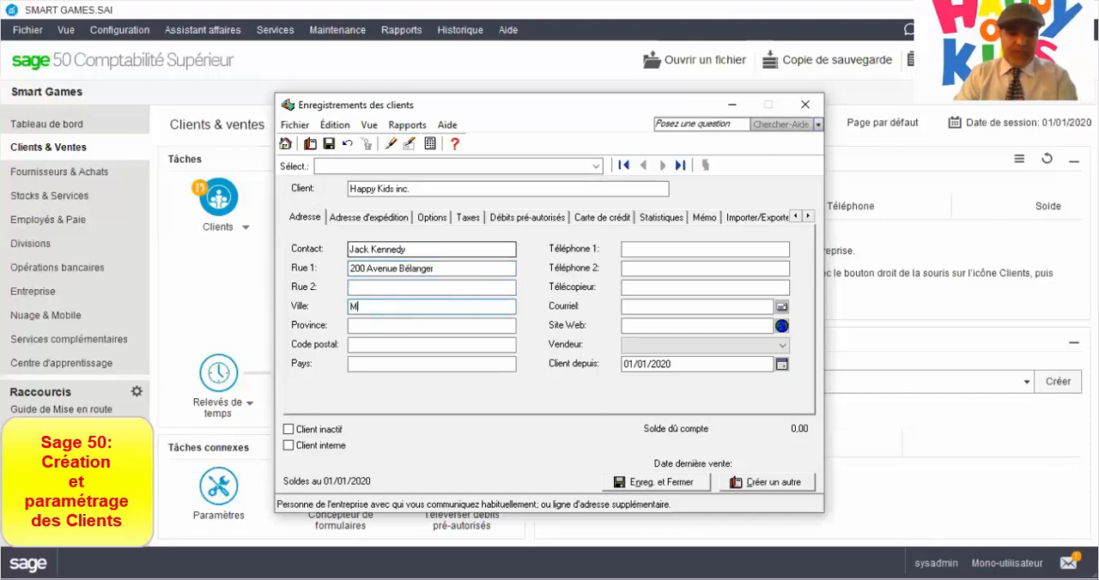
text(ontréal)
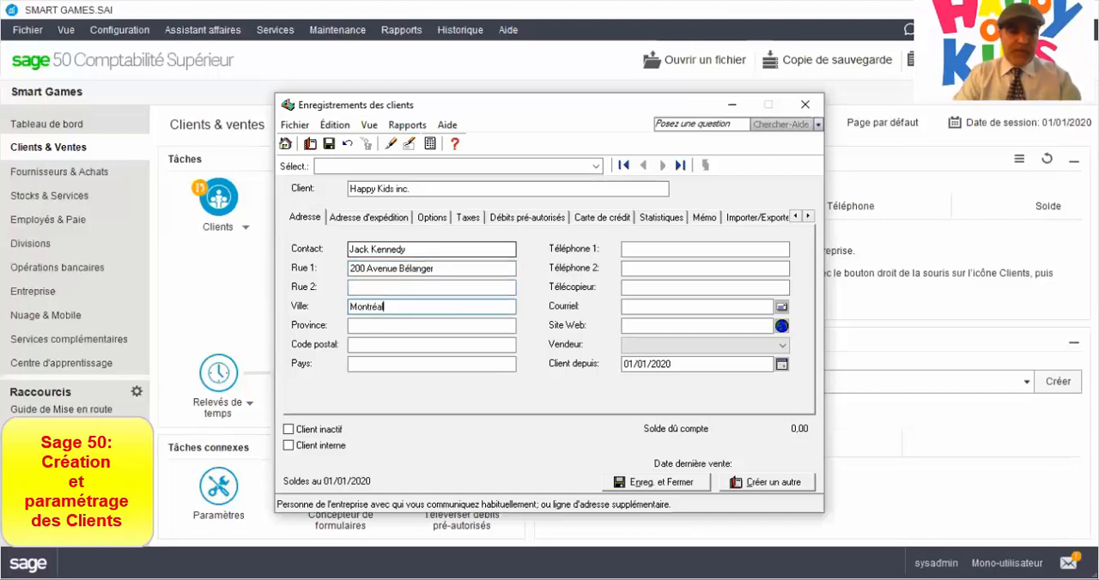
Set the province to Québec, fill in the customer's postal code, and set the country to Canada.
key(Tab)
text(Que)
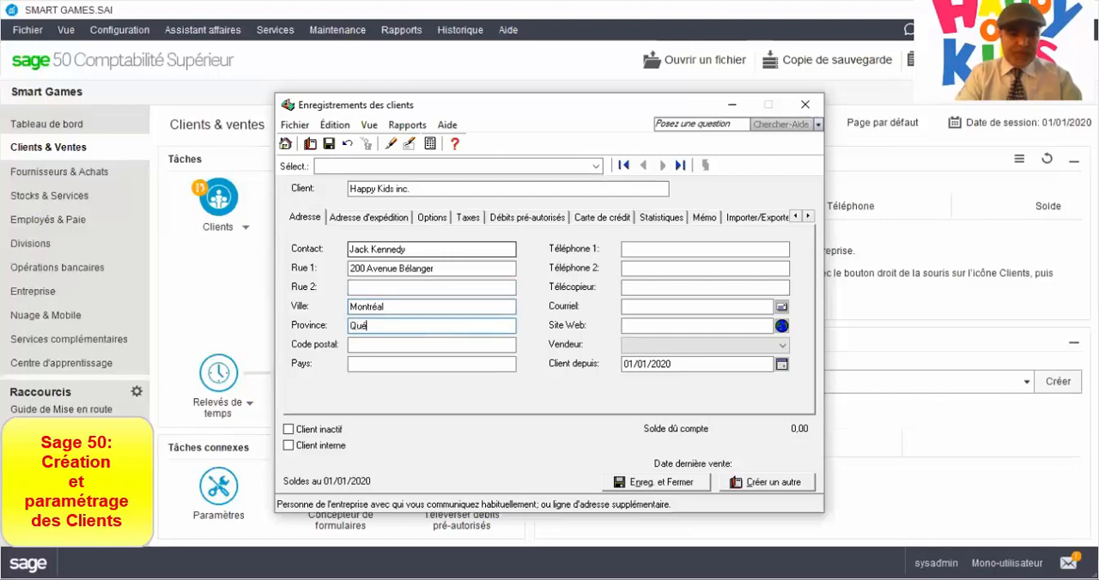
text(bec)
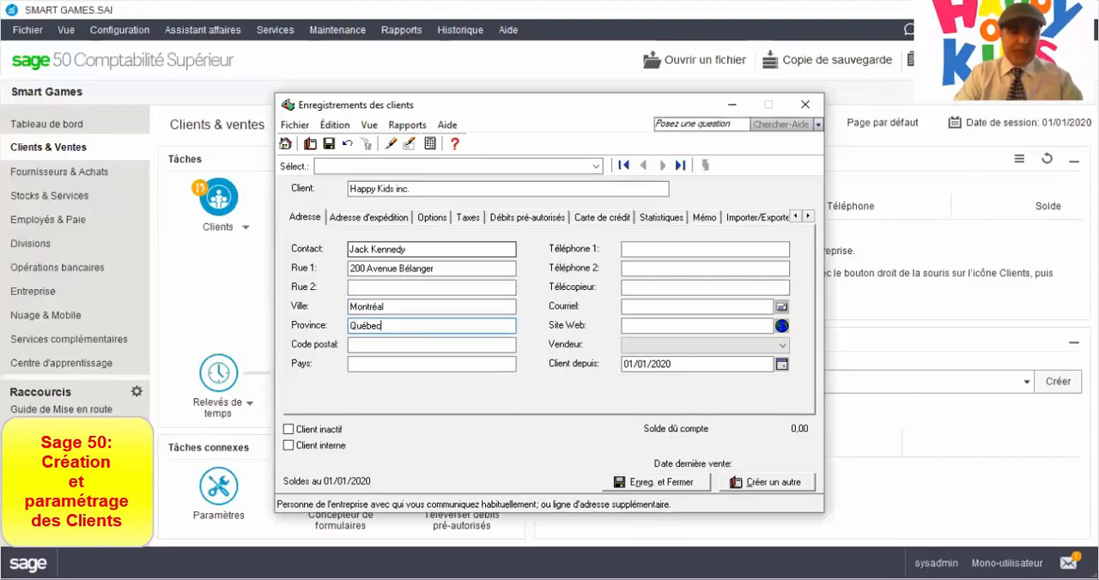
key(Tab)
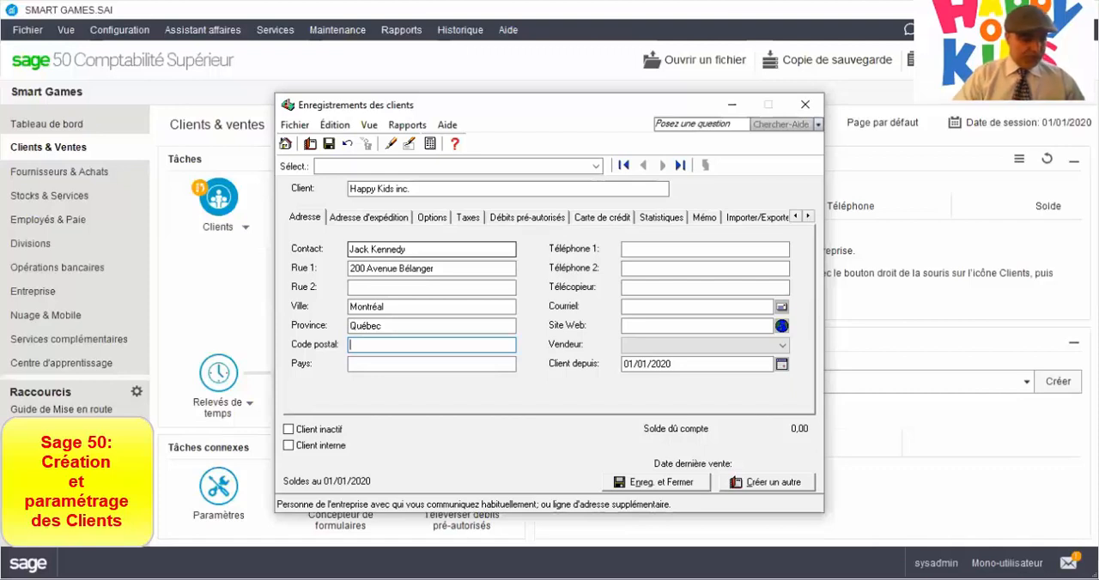
text(c1c1c1)
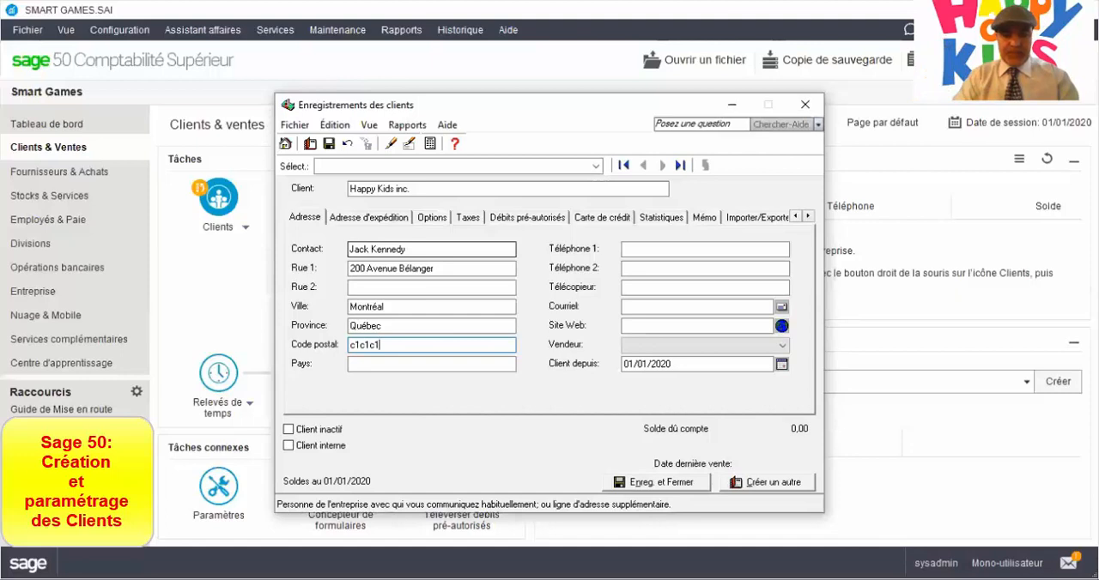
key(Tab)
text(Canada)
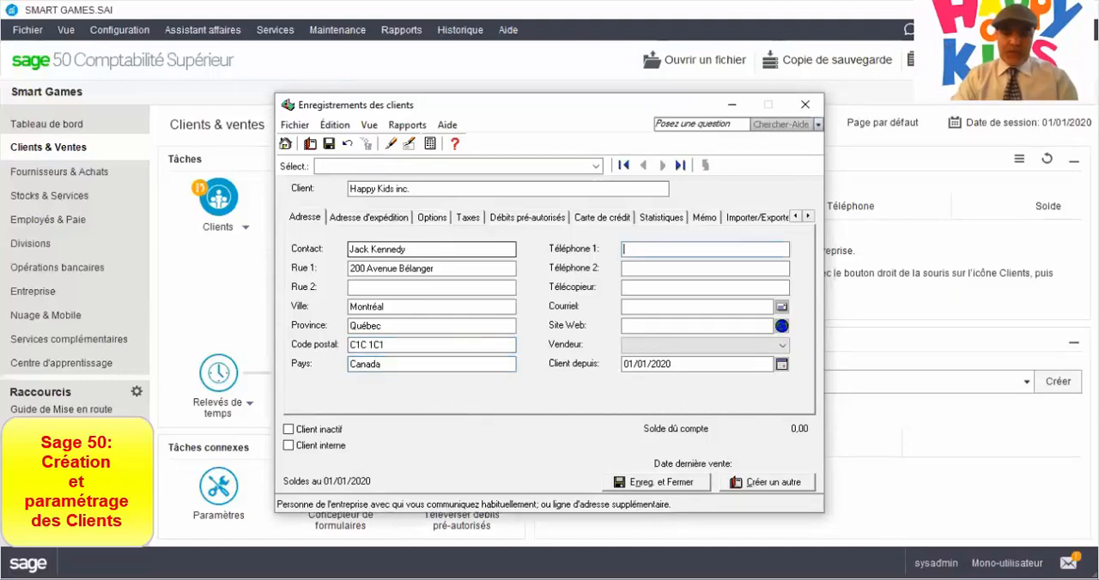
text(514)
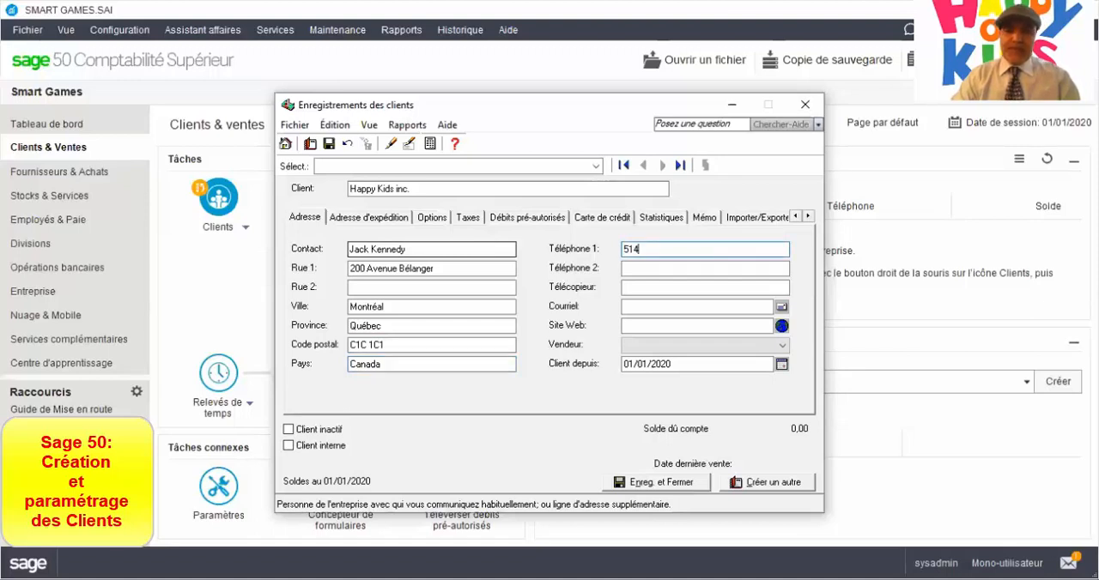
text(5145141)
key(Tab)
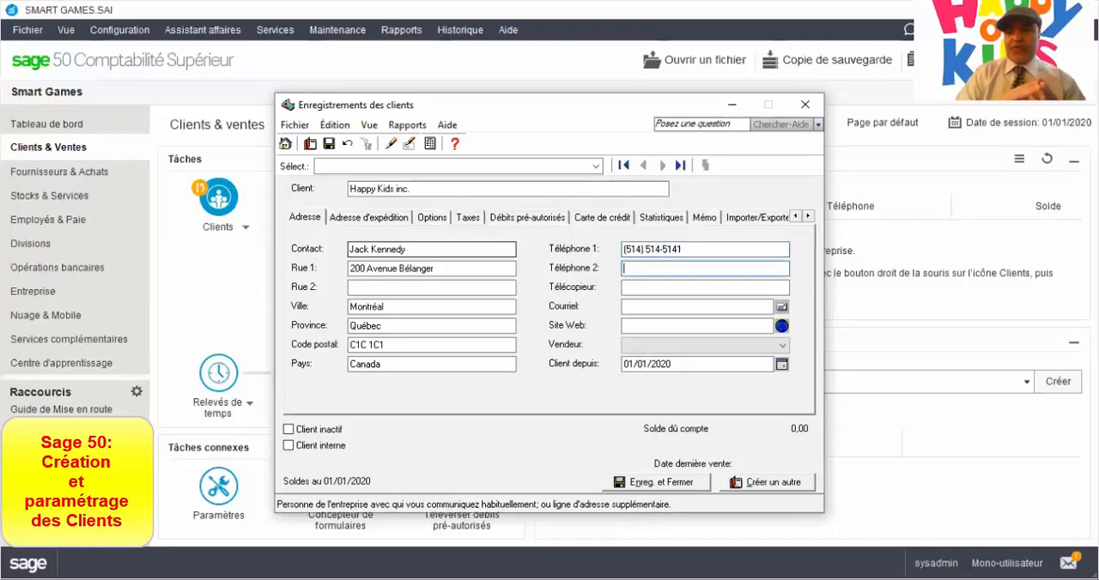
key(shift+Tab)
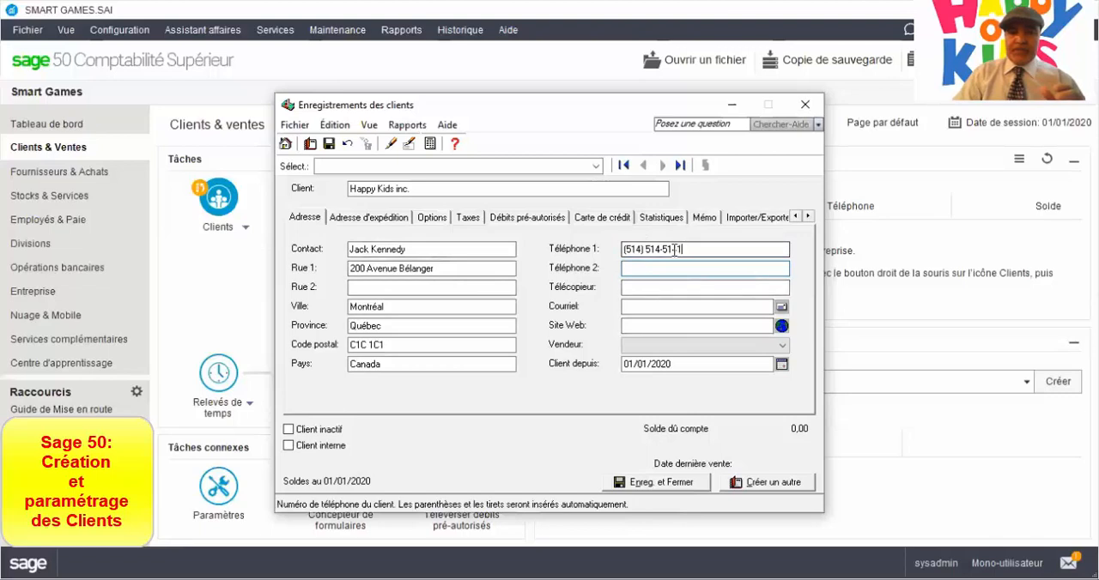
key(Delete)
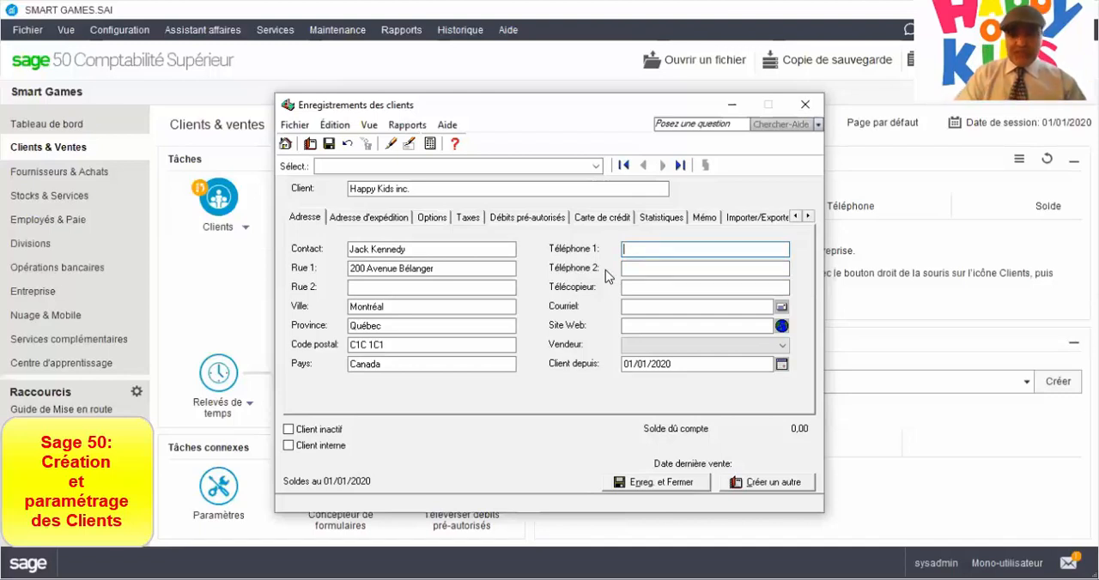
Fill in the customer's primary and secondary phone numbers as ten digits without parentheses or dashes.
text(514)
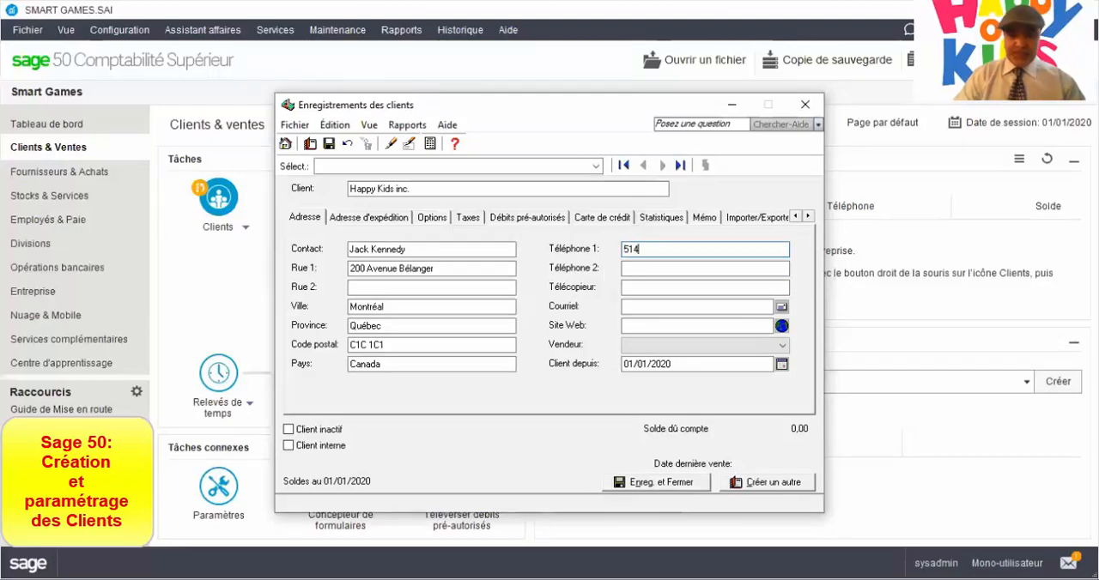
text(5145141)
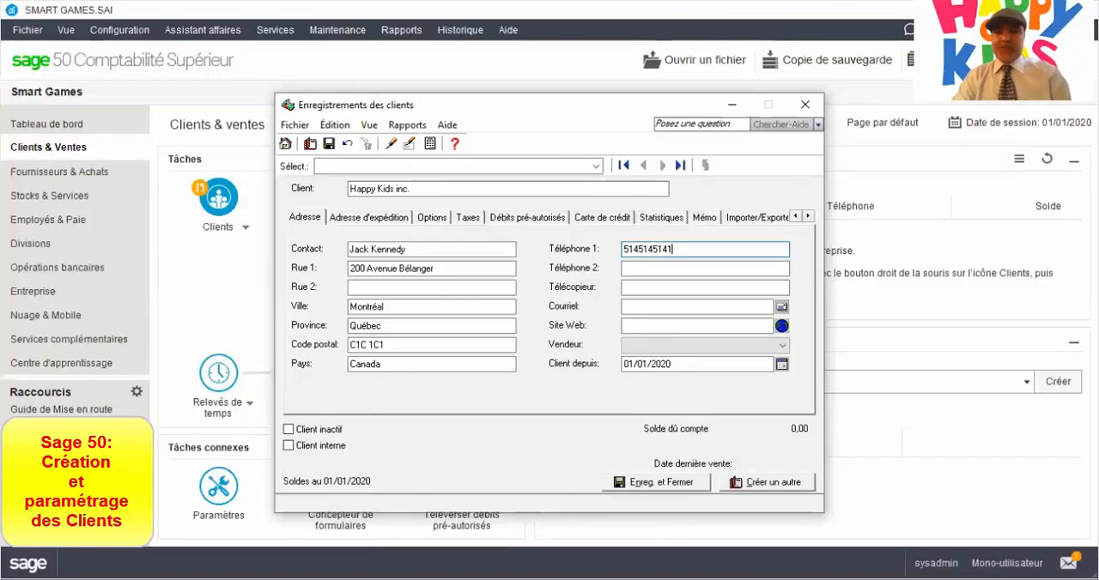
key(Tab)
text(5514)
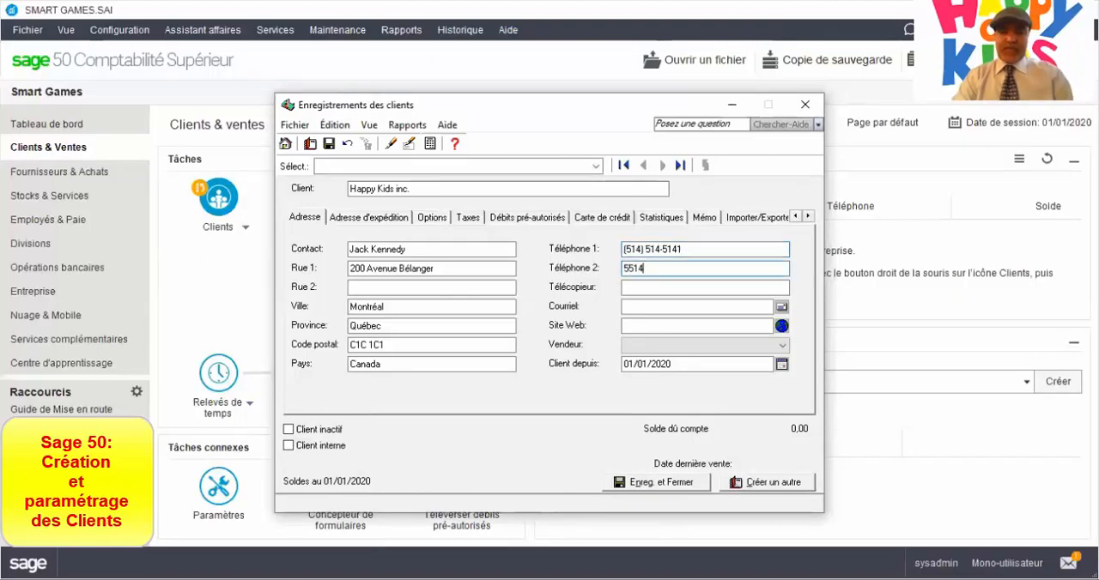
text(5145142)
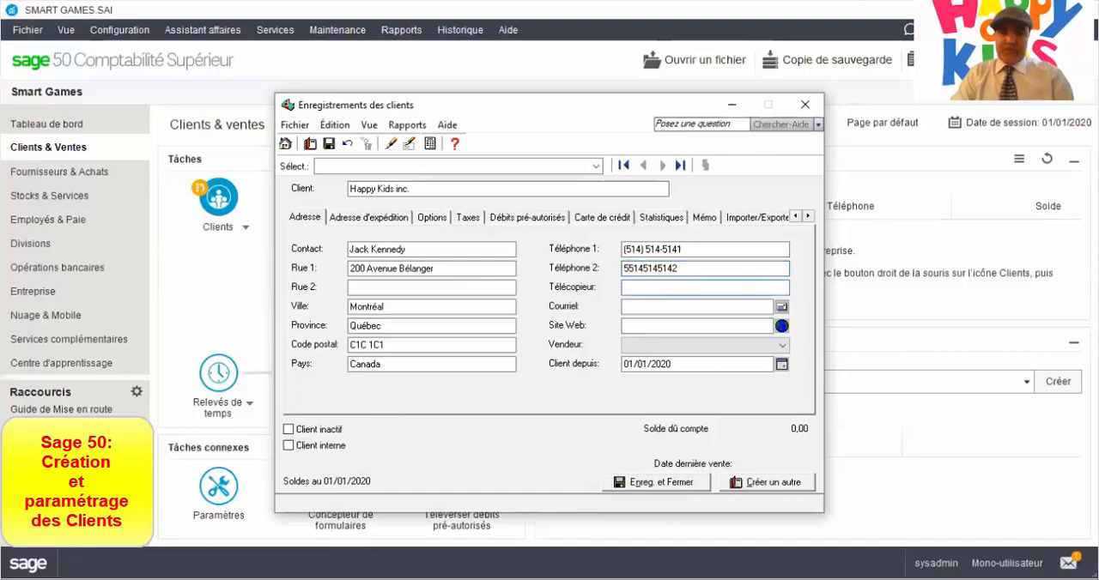
click(630, 273)
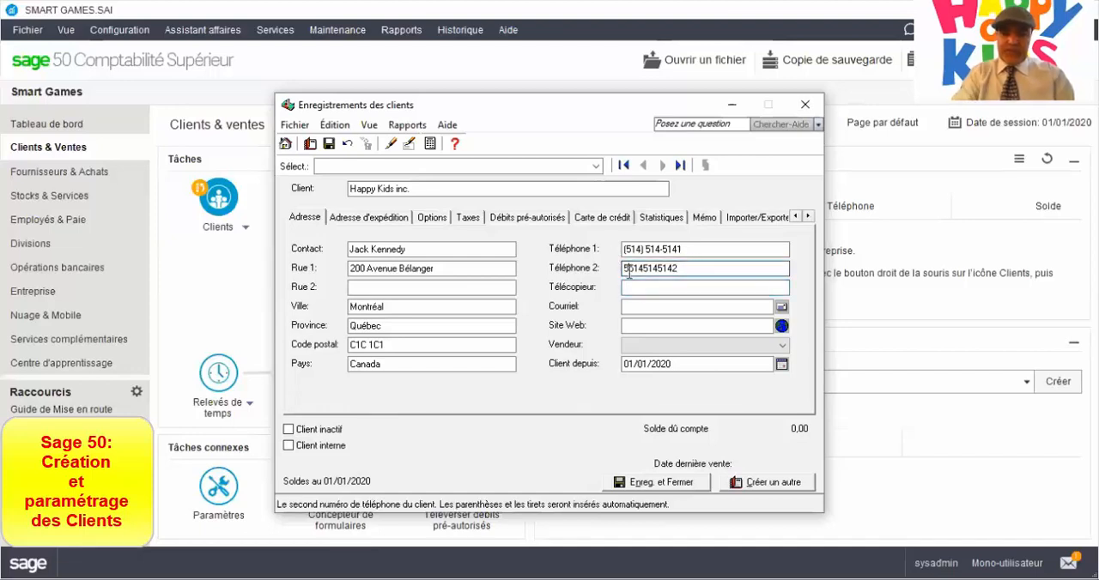
key(BackSpace)
key(Tab)
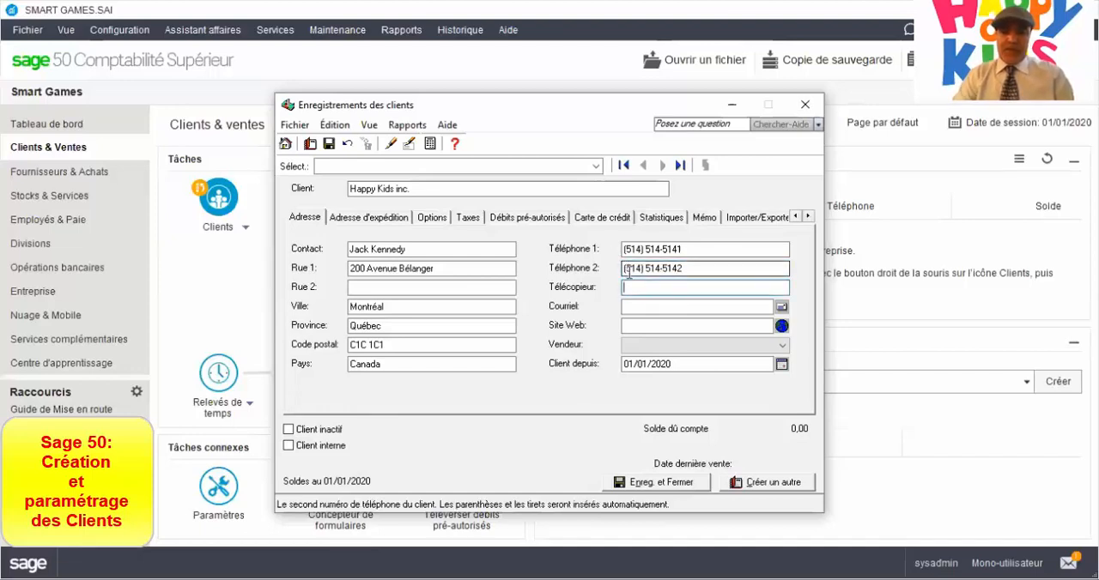
Fill in the customer's fax number in the Télécopieur field.
text(514)
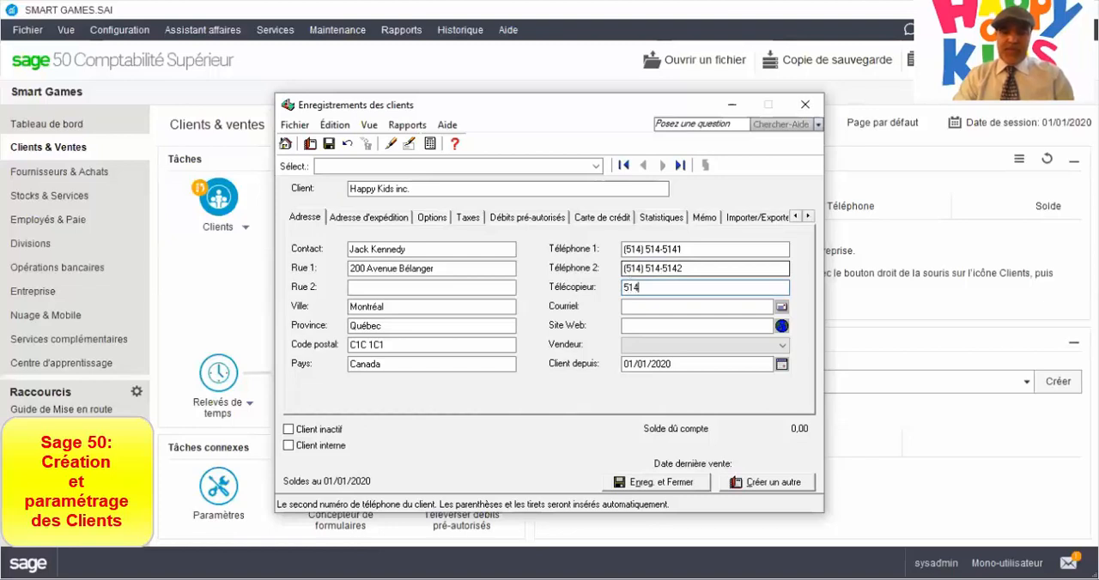
text() 514-514514)
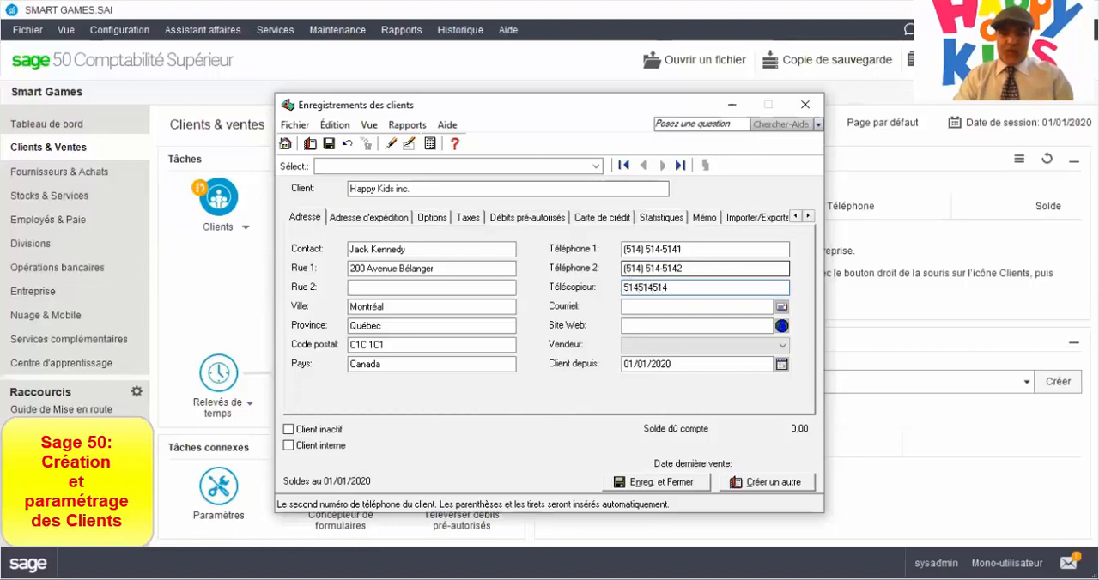
text(3)
key(Tab)
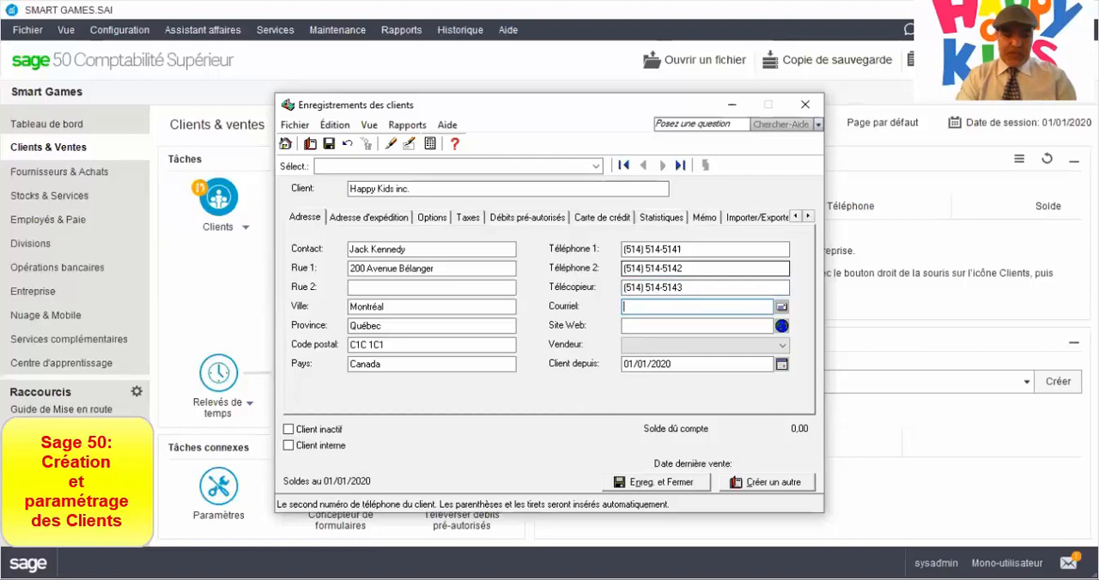
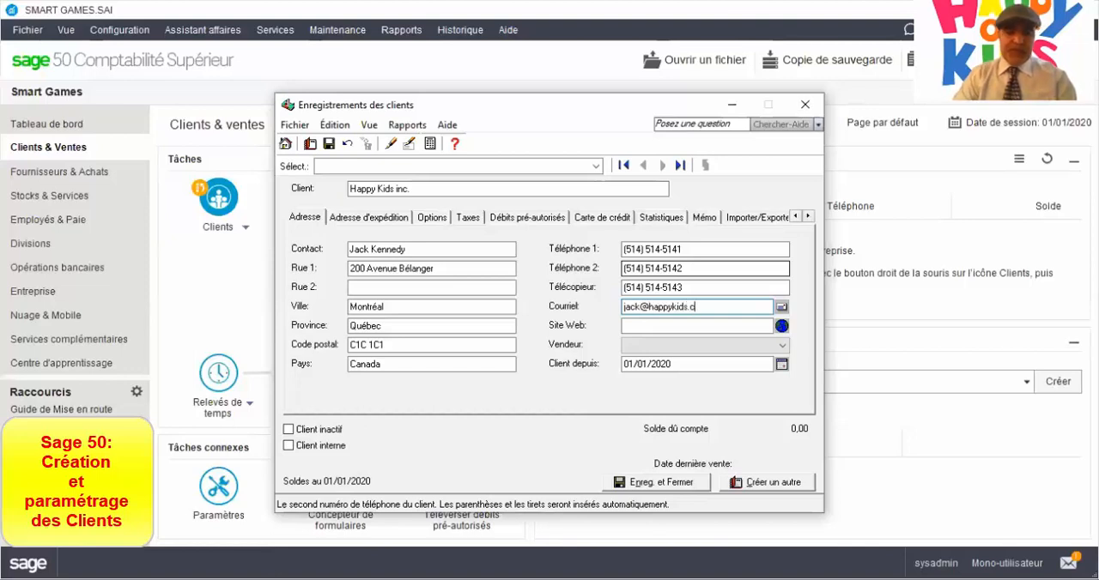
Fill in the customer's e-mail address in the Courriel field.
key(Tab)
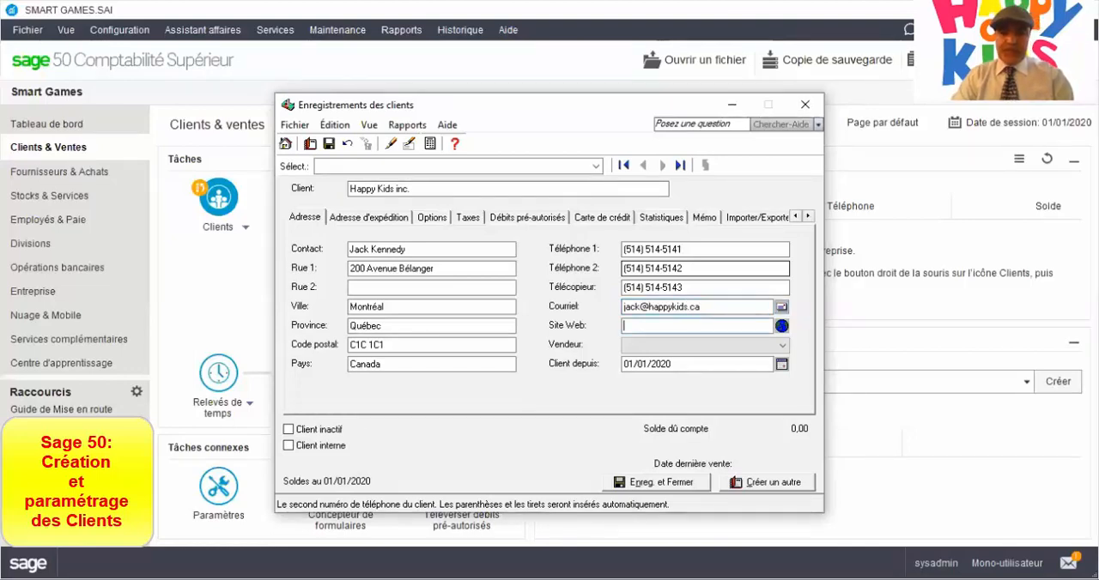
text(ww)
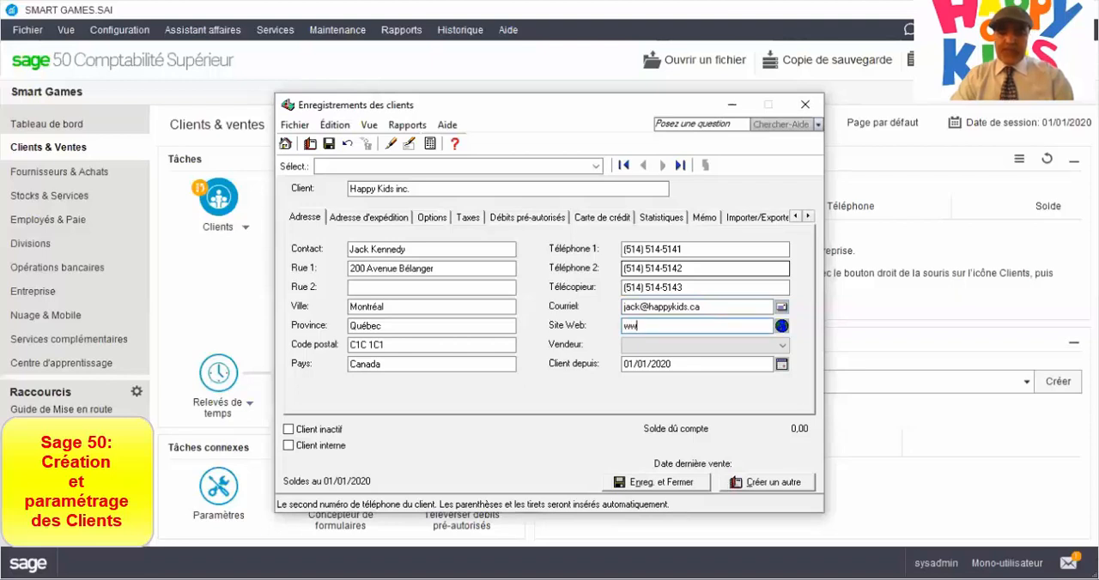
text(w.ha)
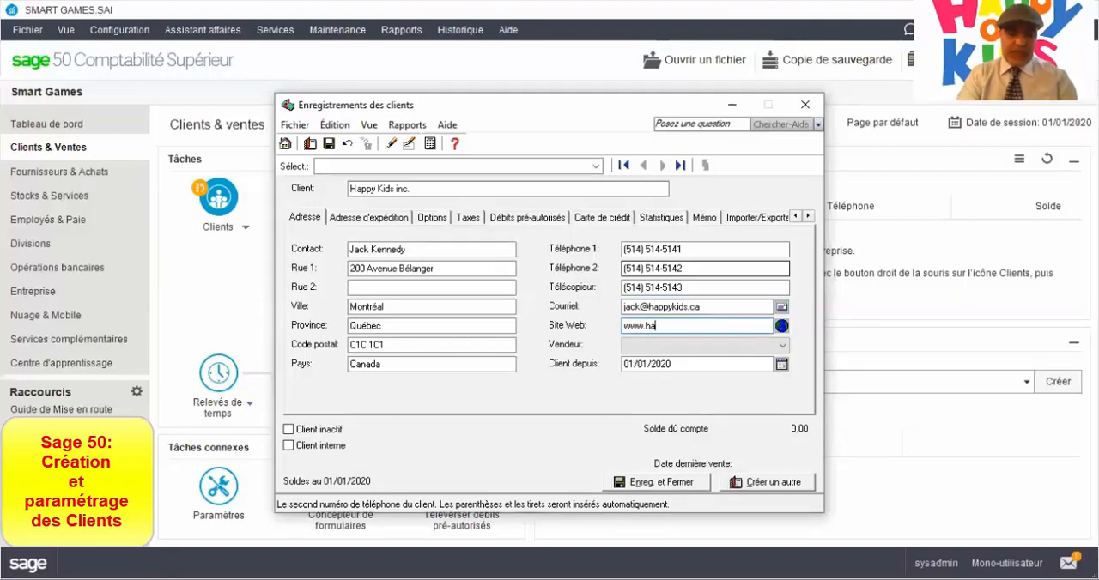
text(ppykids.ca)
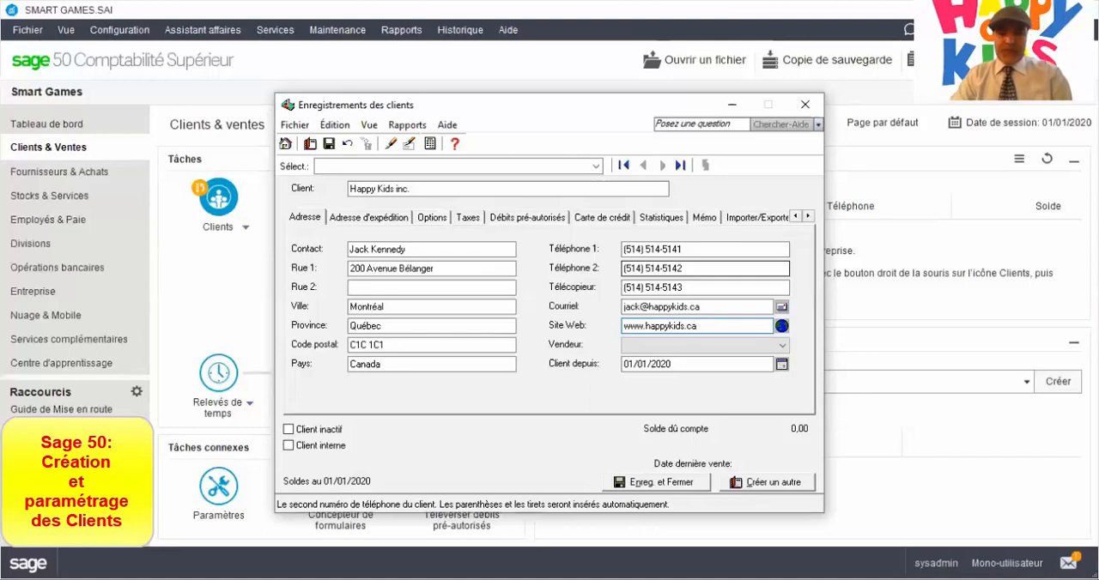
key(Tab)
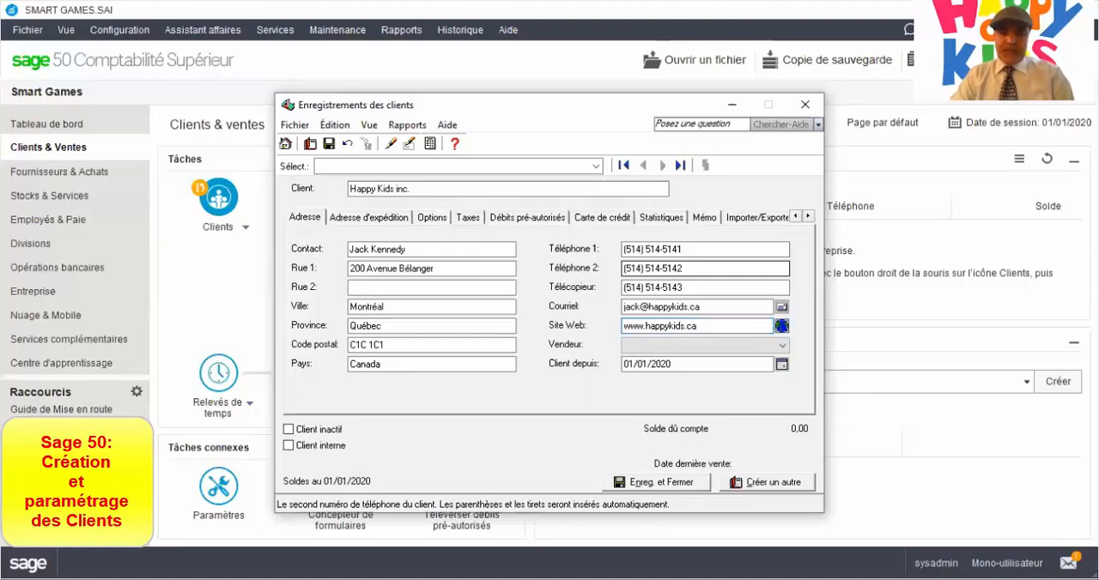
key(Tab)
key(Tab)
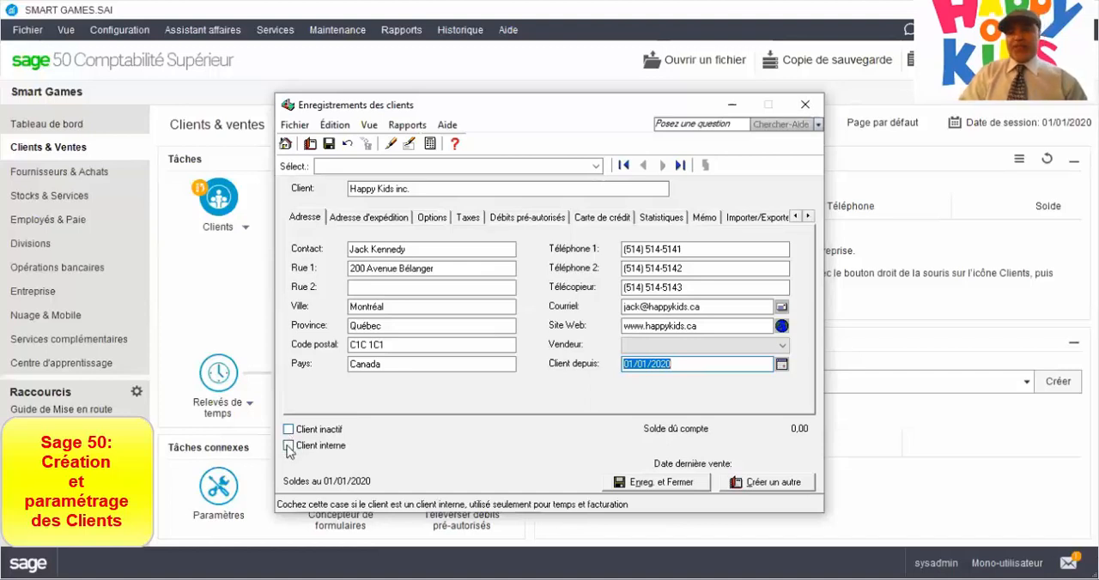
In the shipping address details, clear Adresse d'expédition par défaut for the mailing address and select the Adresse d'expédition entry.
click(304, 219)
click(347, 219)
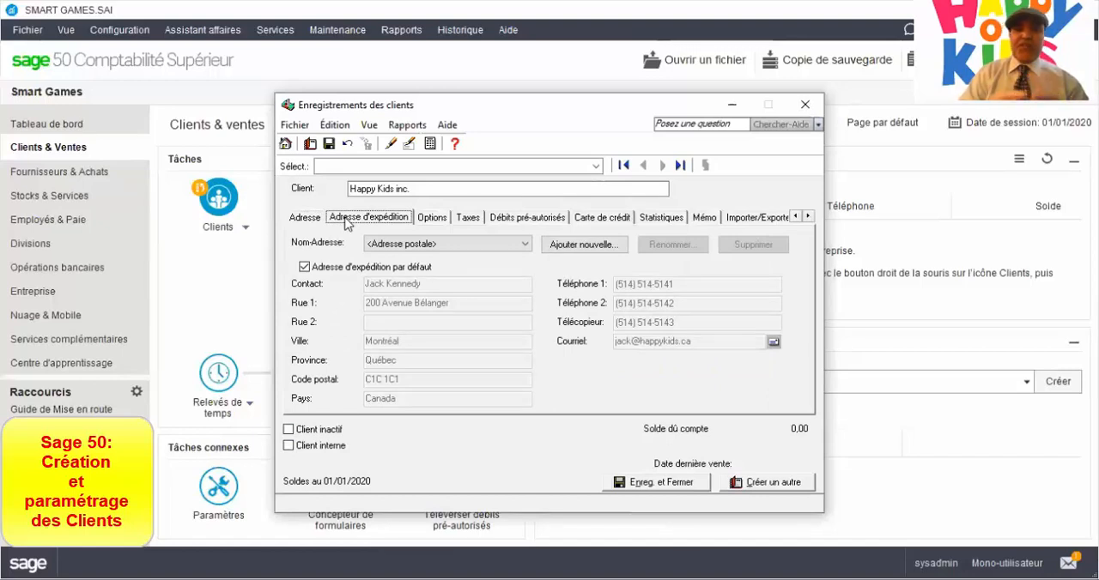
click(305, 270)
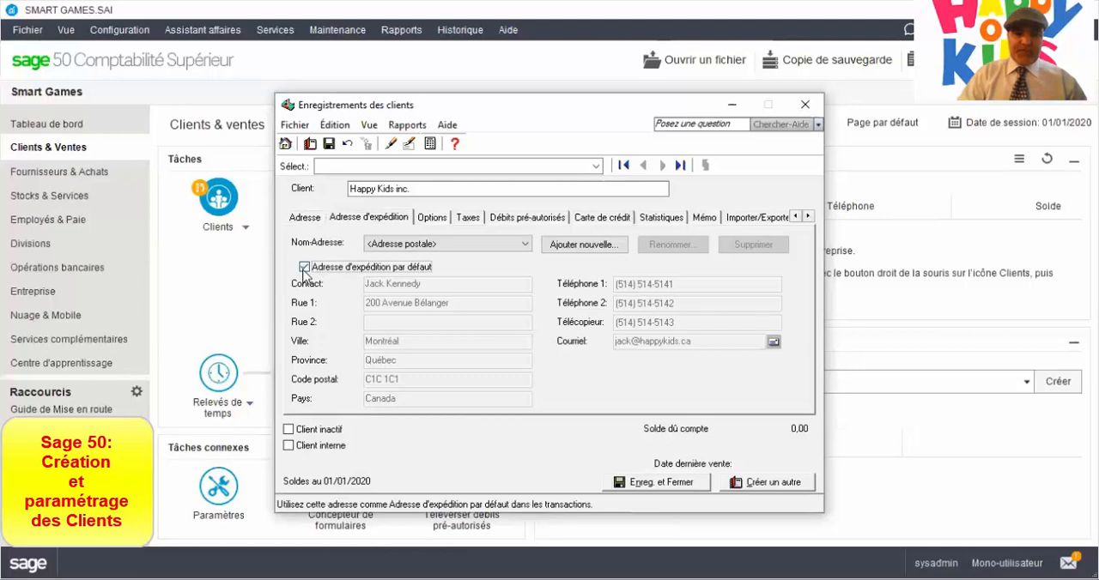
click(404, 243)
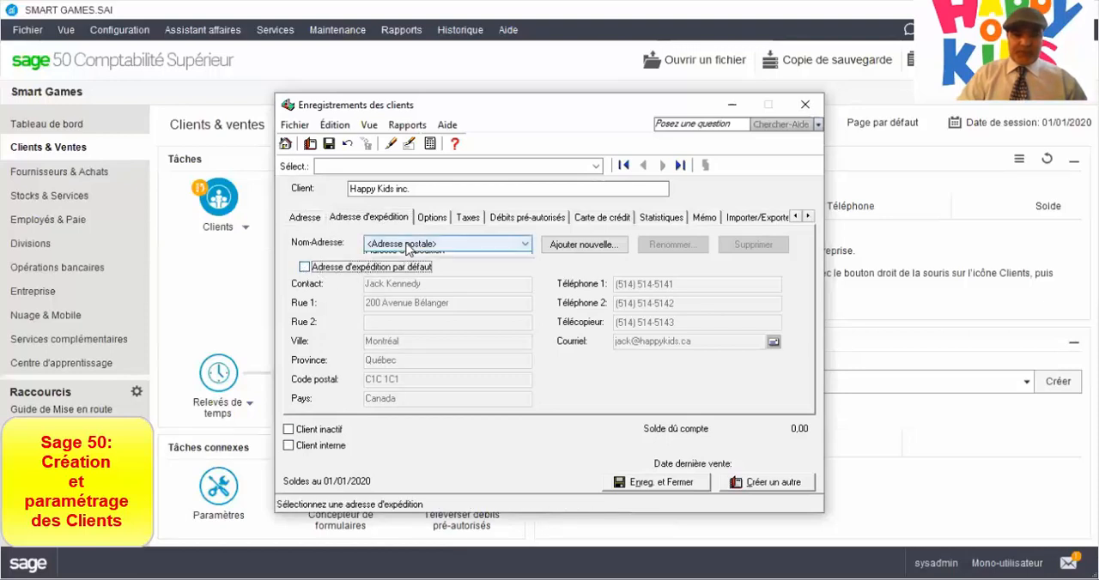
click(404, 268)
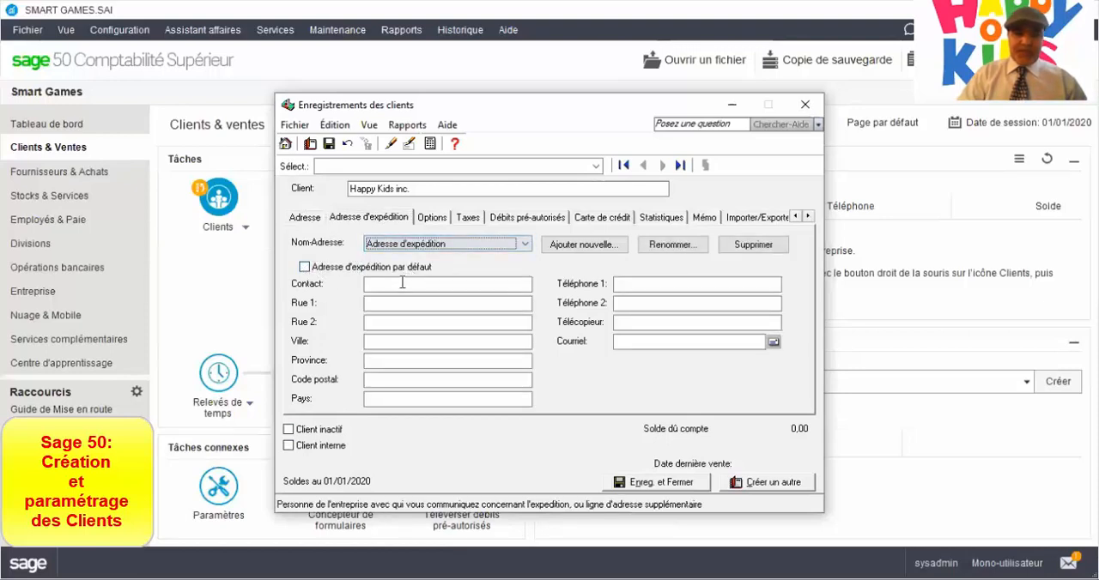
Fill in the contact person's full name for the shipping address.
click(400, 284)
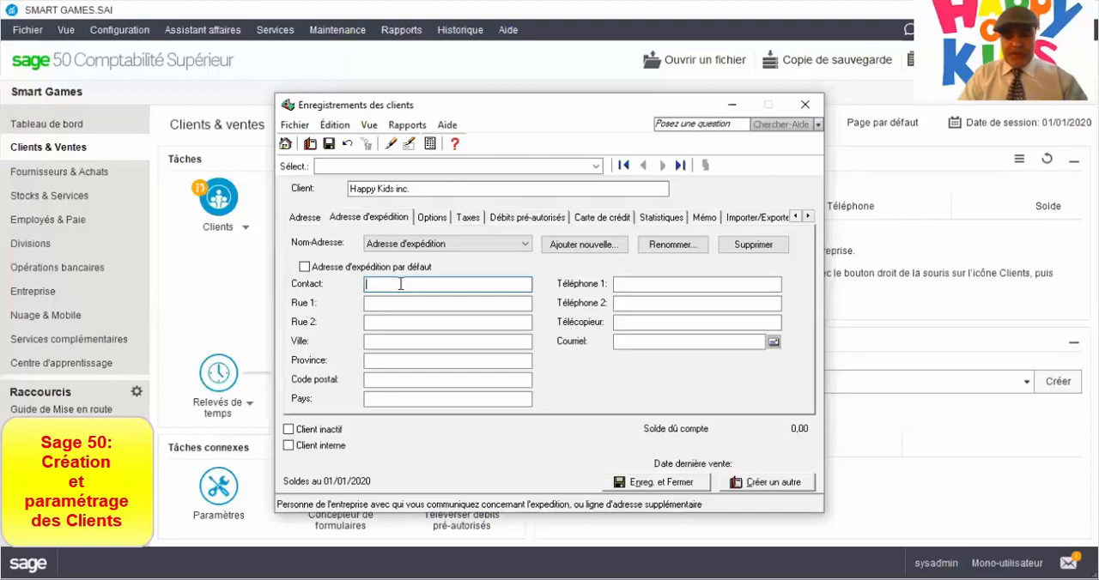
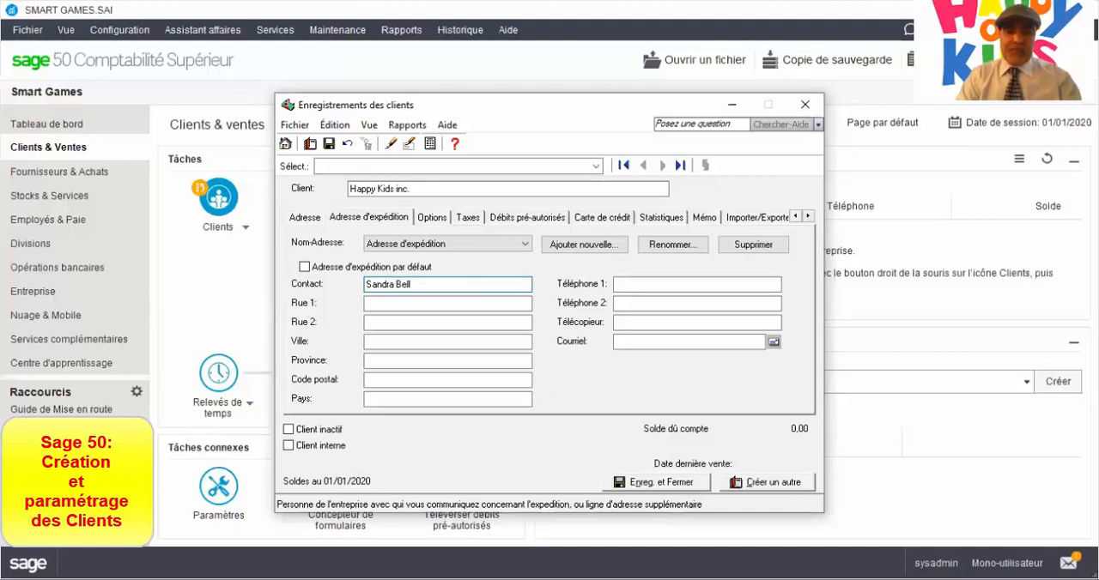
key(Tab)
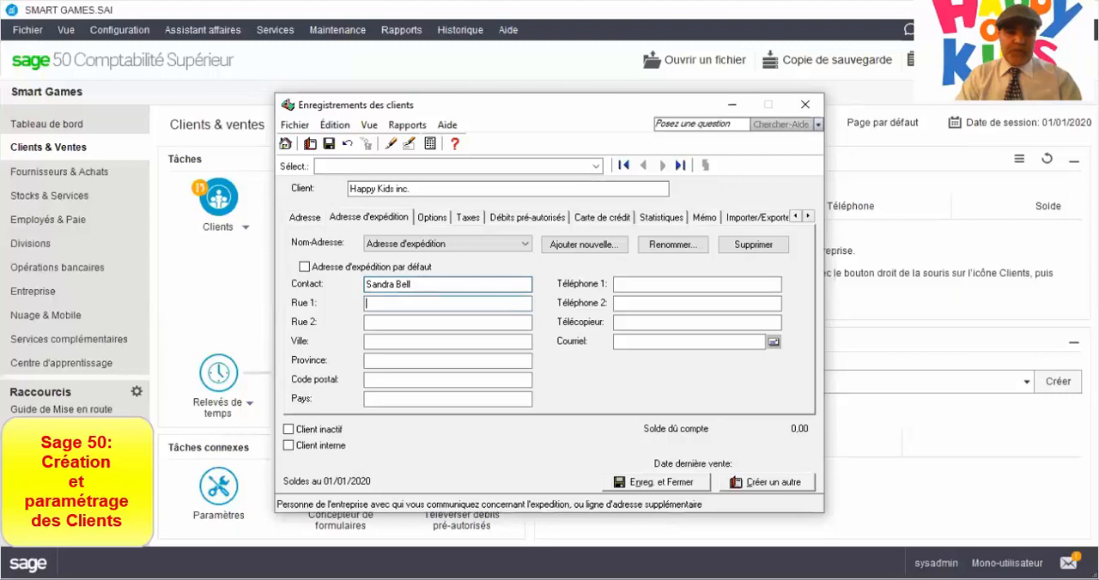
Fill in the shipping street address in Rue 1.
text(123)
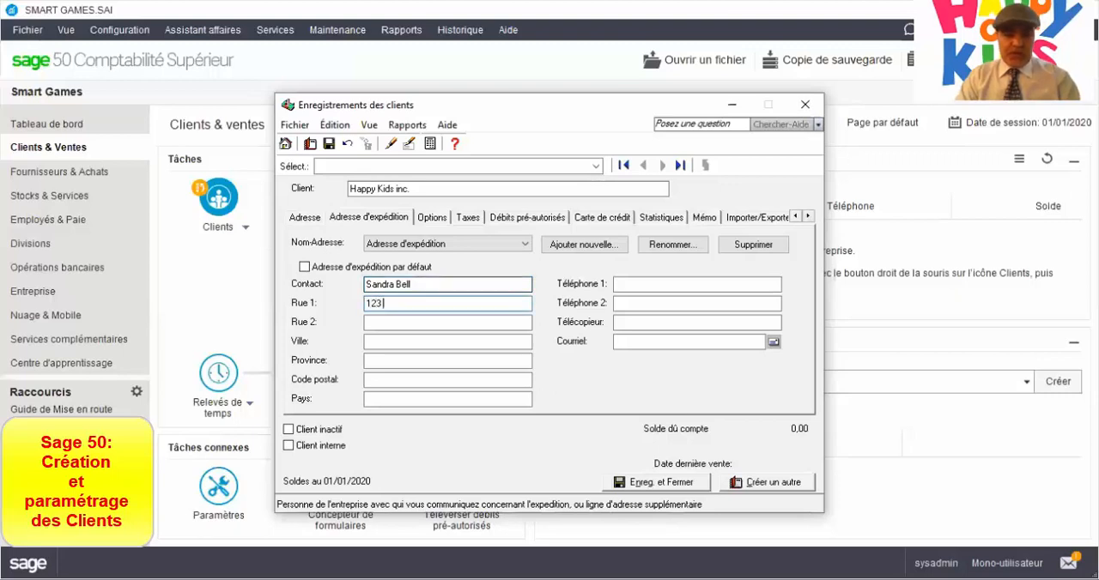
text( Avenue Hap)
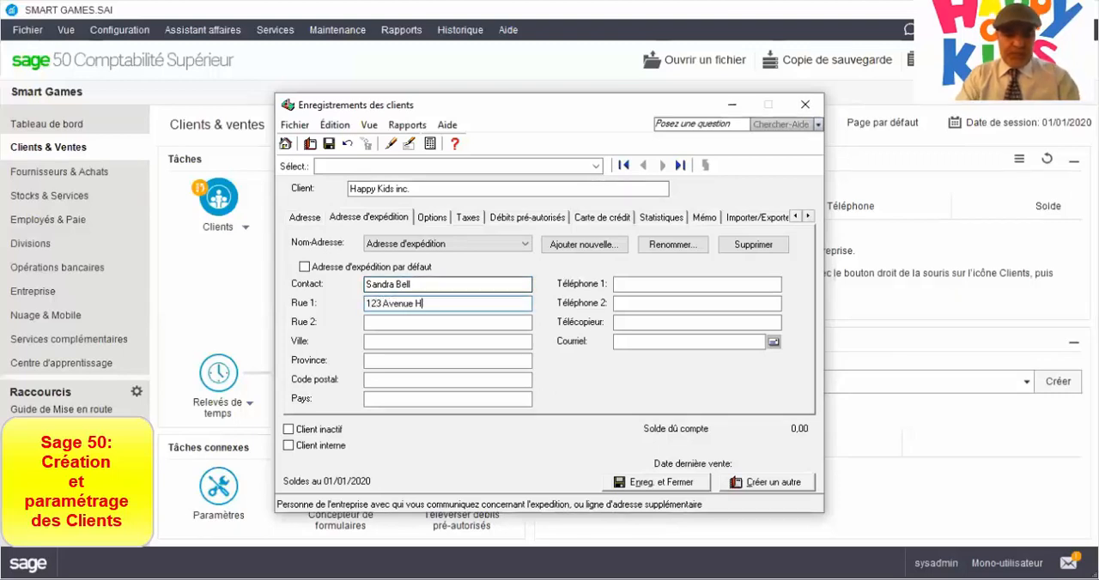
key(BackSpace)
key(BackSpace)
key(BackSpace)
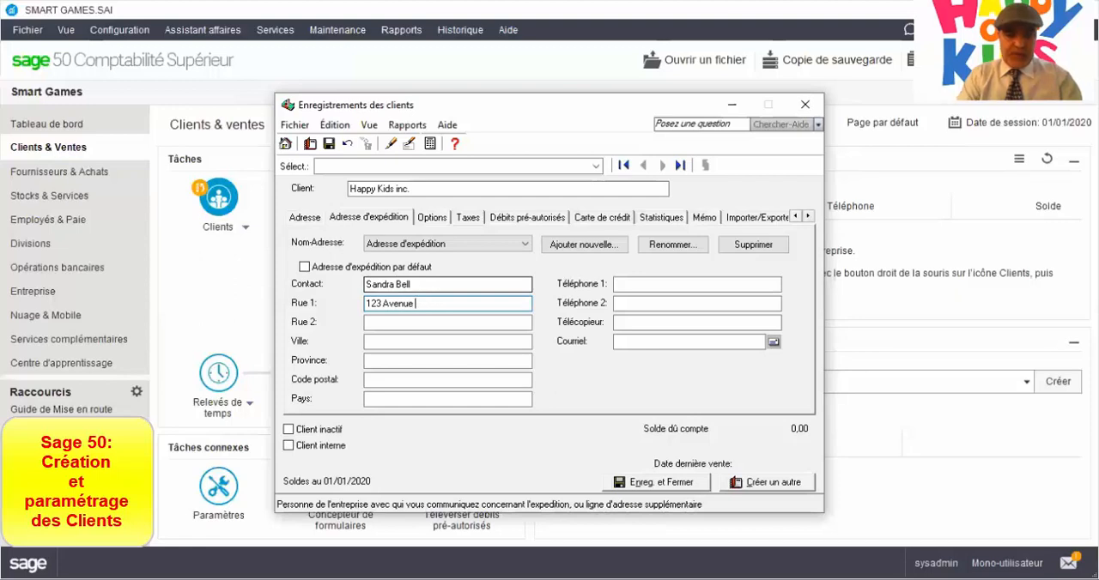
text(Bonheur)
key(Tab)
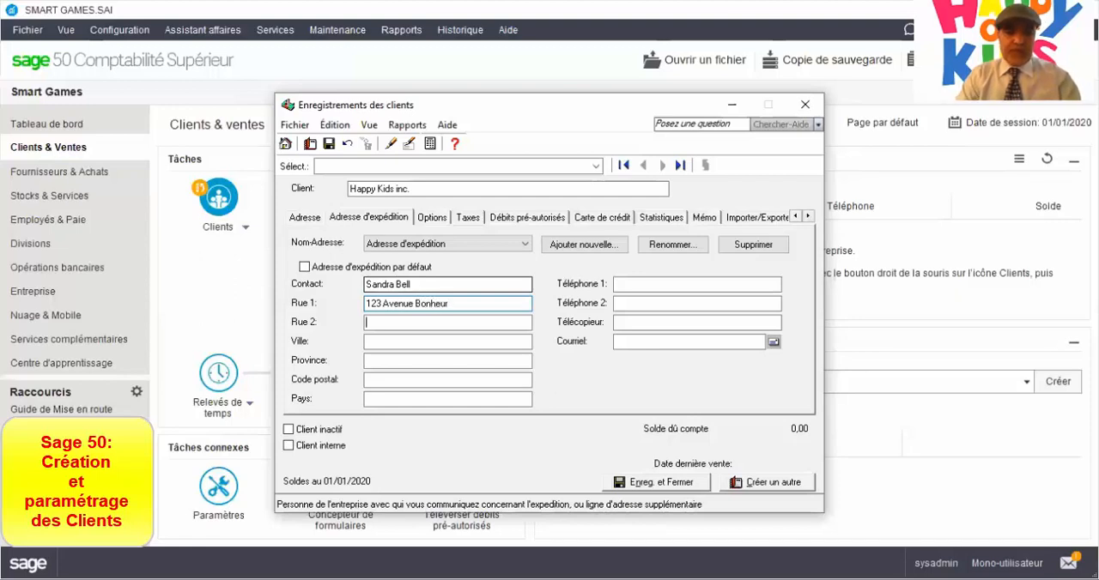
Leave the shipping address's Rue 2 empty and set its city to Montréal and its province to Québec.
key(Tab)
text(Montré)
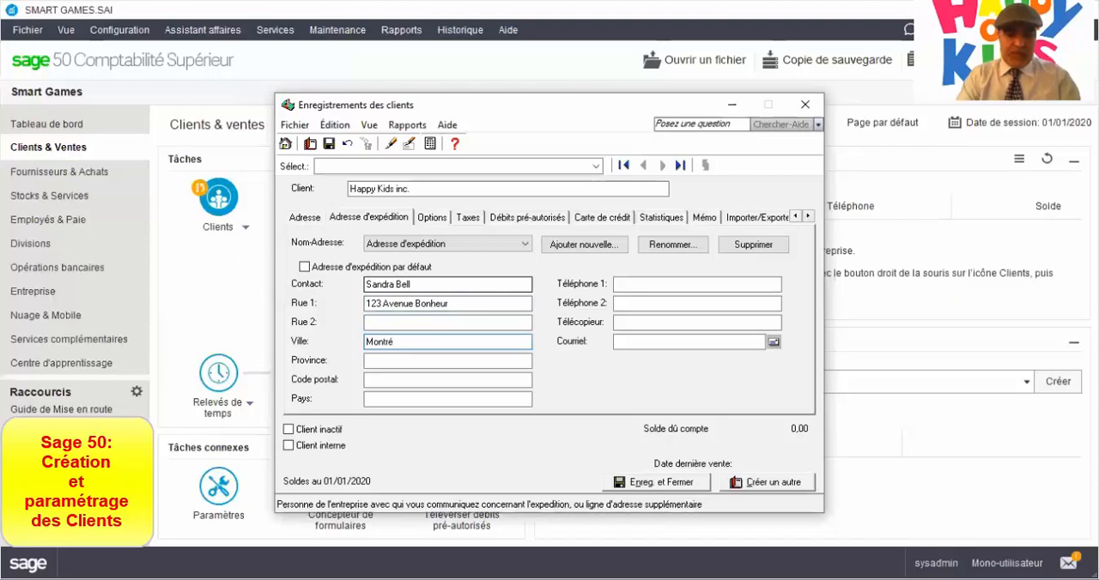
text(al)
key(Tab)
text(Q)
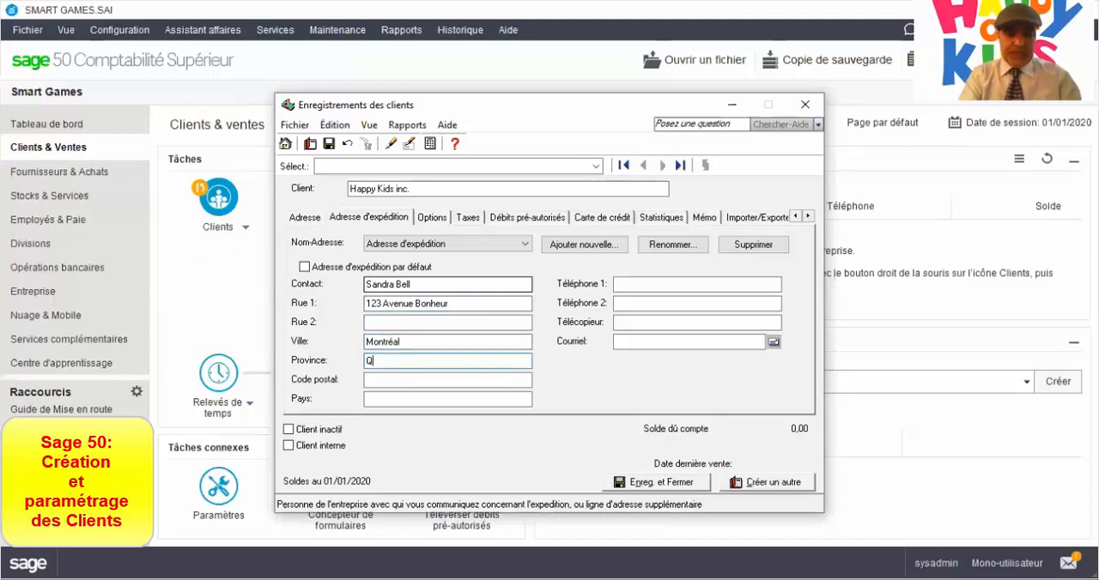
text(uébec)
key(Tab)
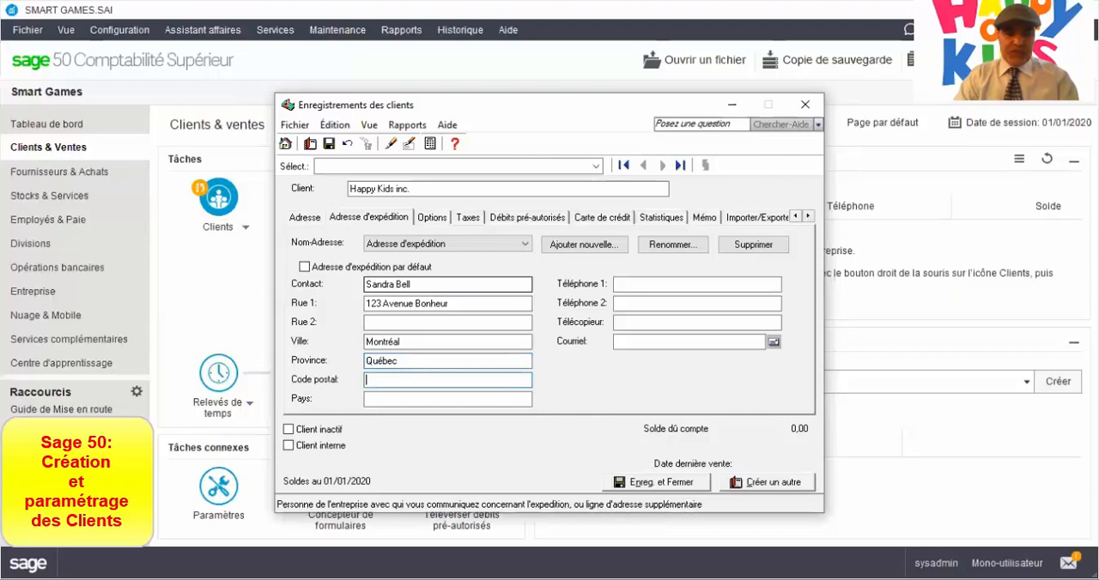
Fill in the shipping address's postal code and set its country to Canada.
text(h1)
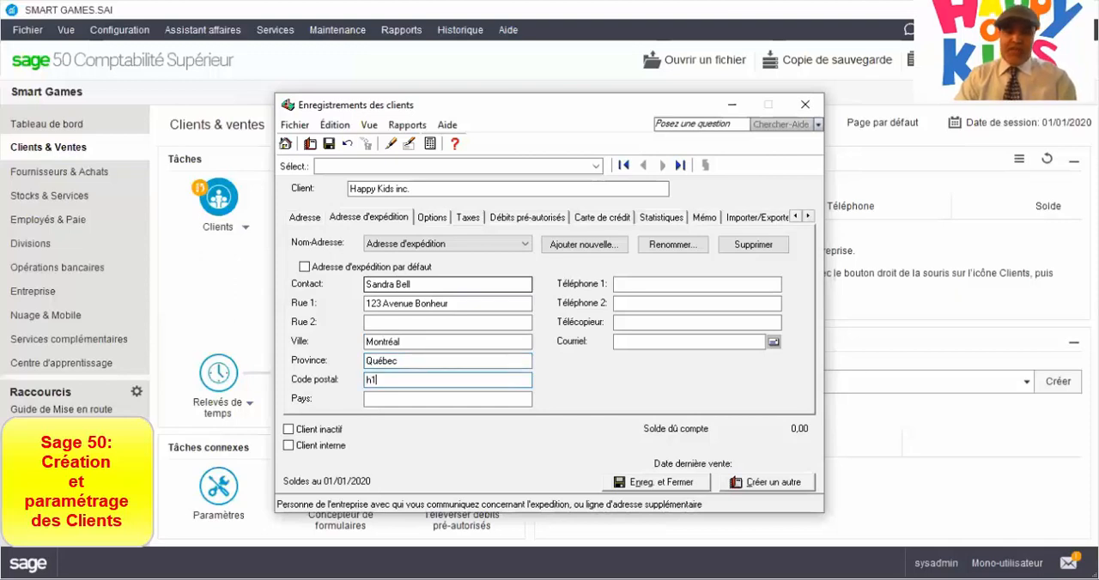
text(h2h2)
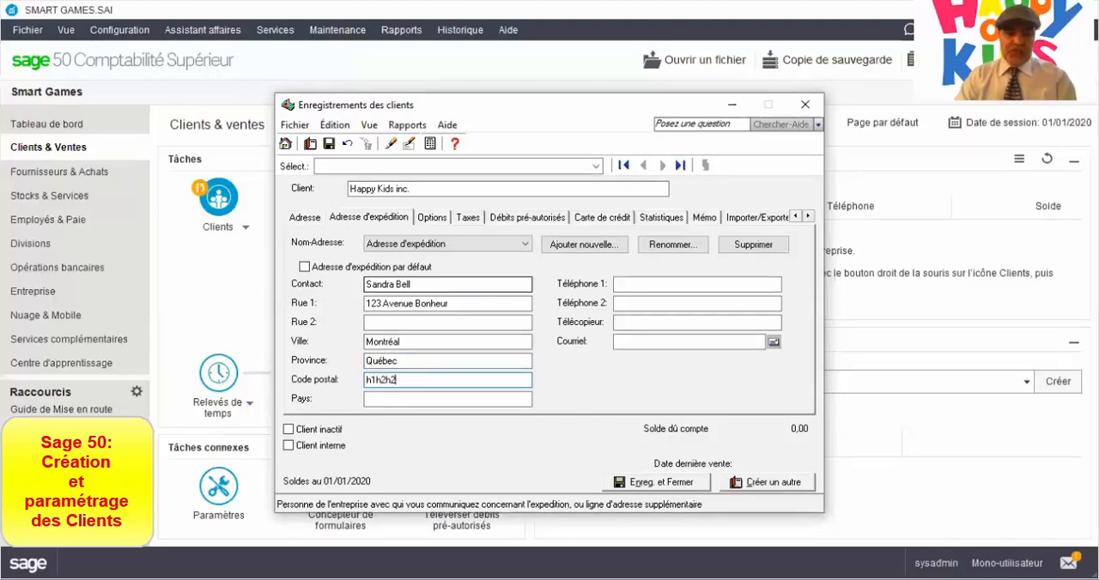
key(Tab)
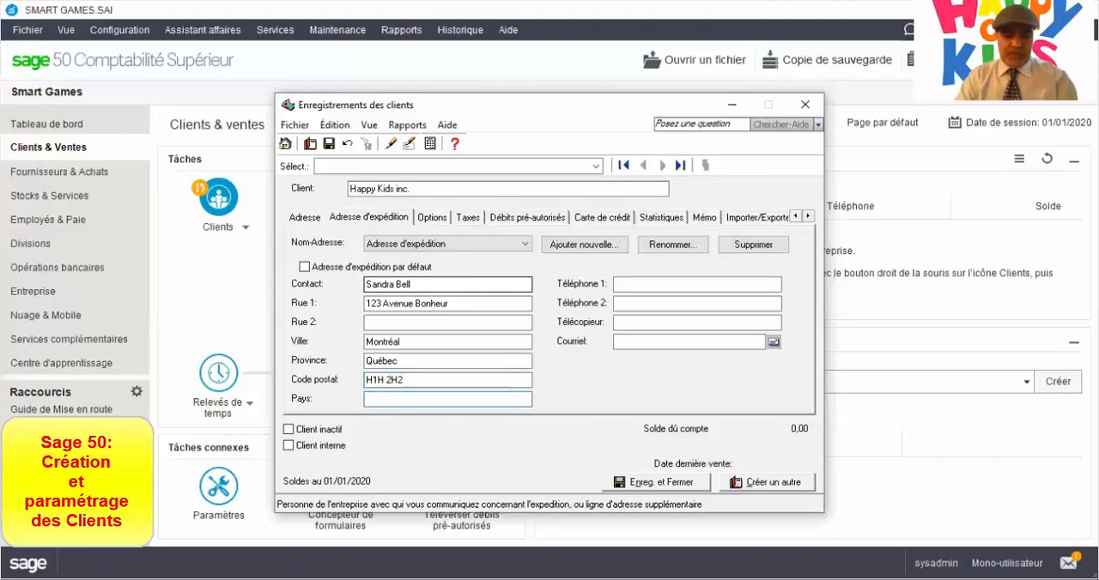
text(Canada)
key(Tab)
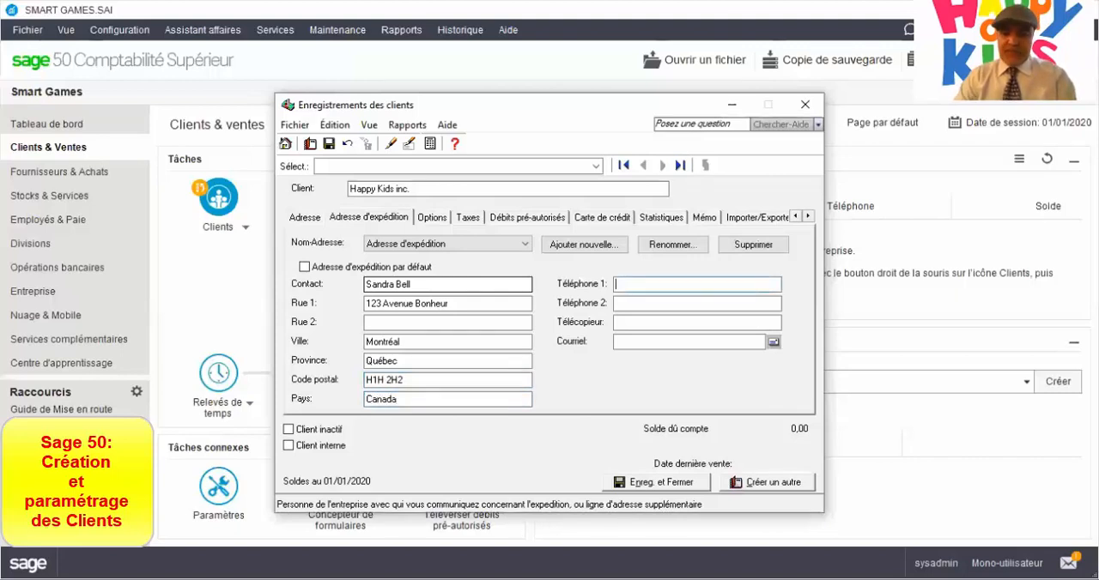
Fill in the shipping contact's primary and secondary phone numbers as ten digits without punctuation.
text(514)
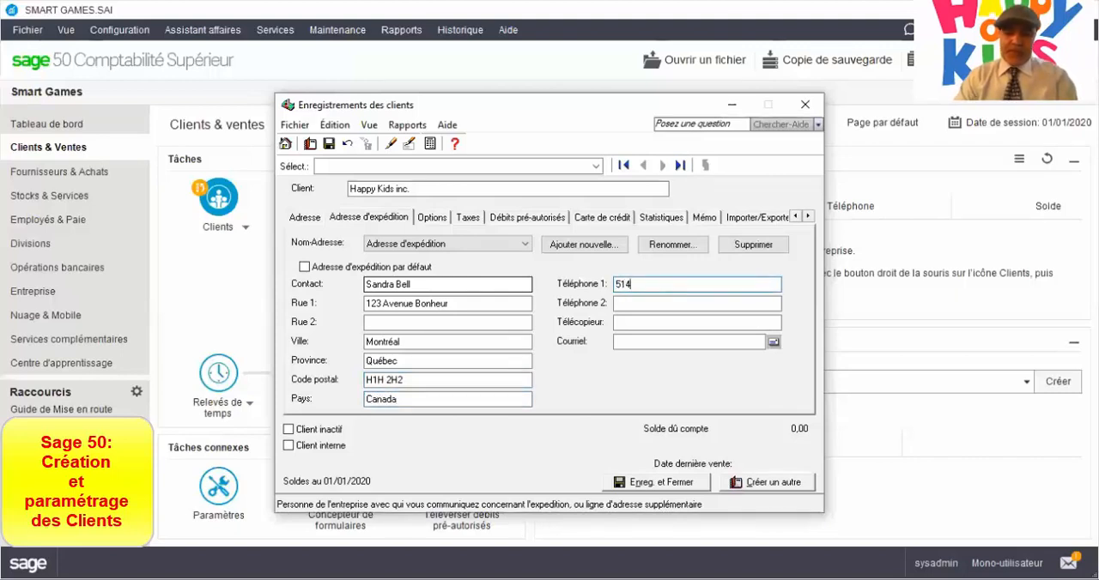
text() 999-)
text(1234)
key(Tab)
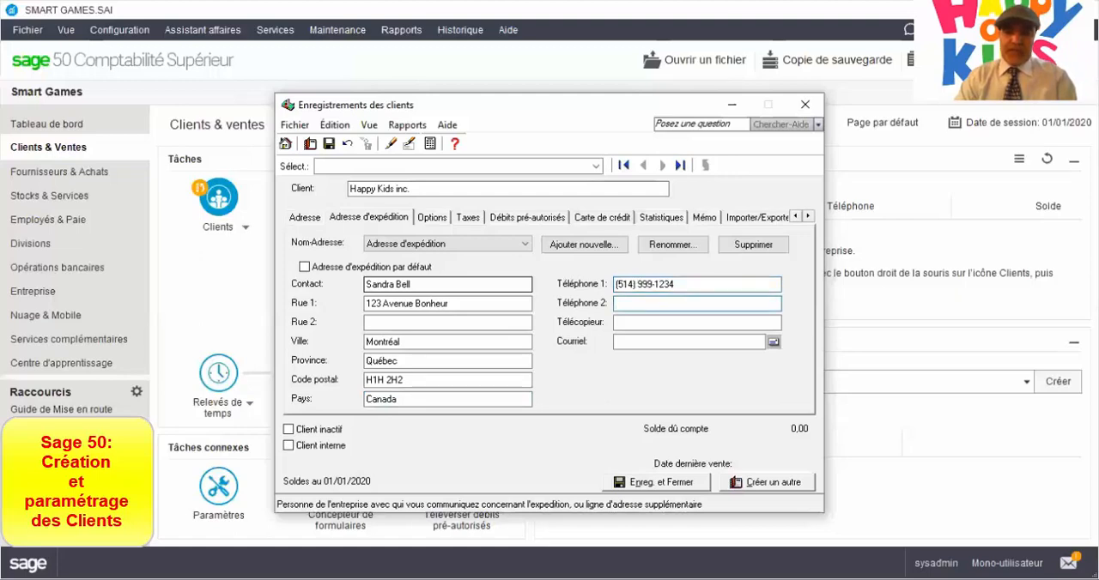
text(514) 888-)
text(1234)
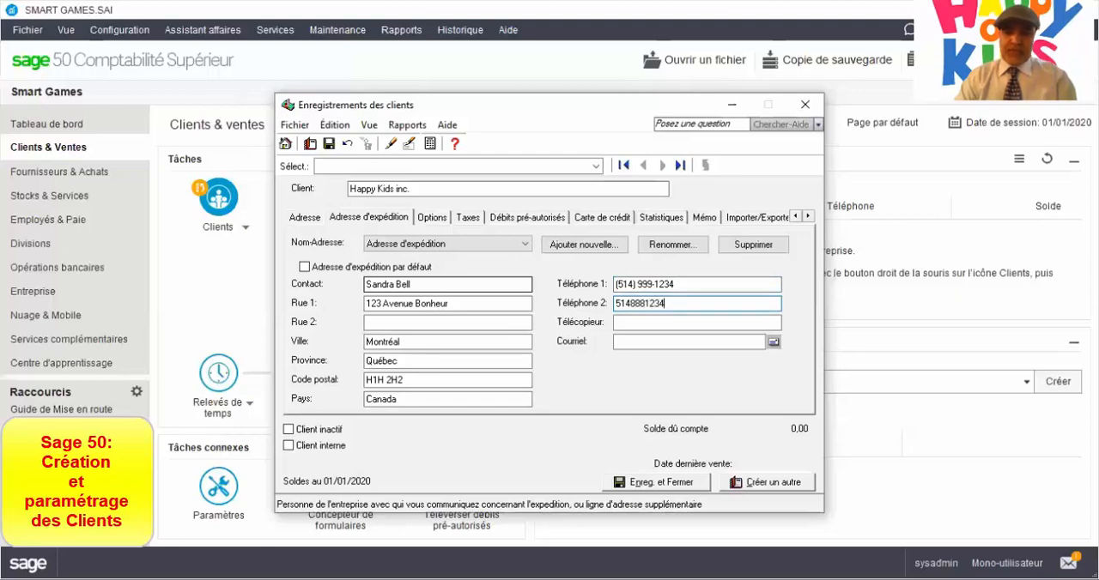
key(Tab)
Fill in the shipping contact's fax number as ten digits without punctuation.
text(514) 777-)
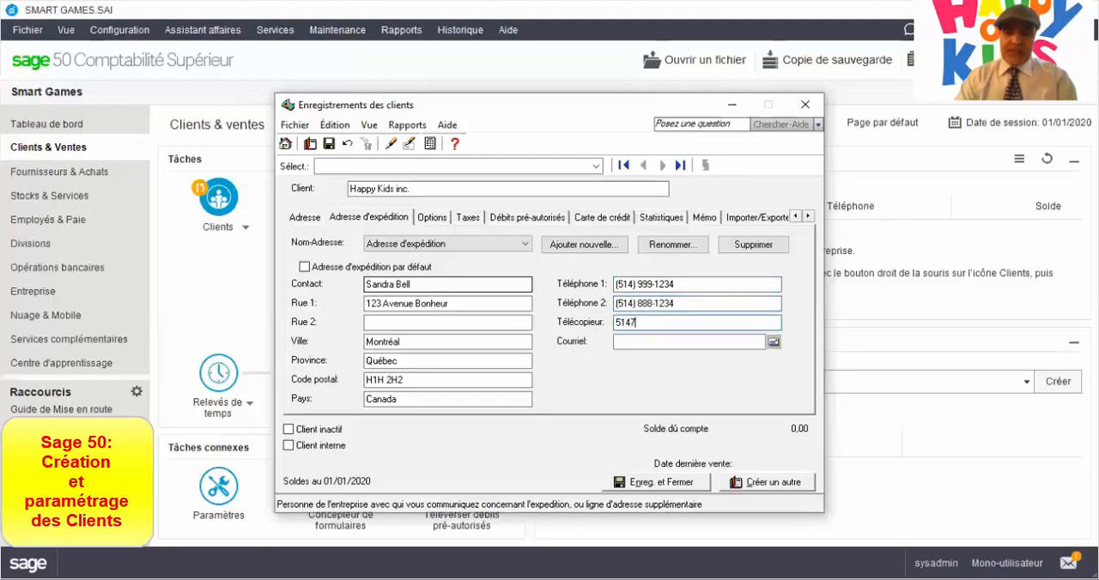
text(1234)
key(Tab)
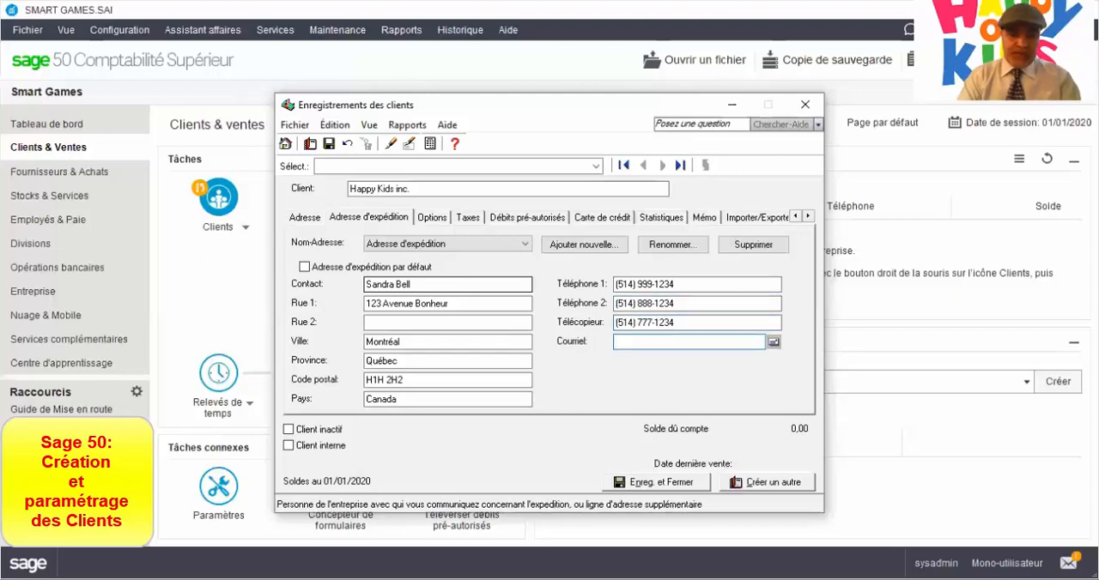
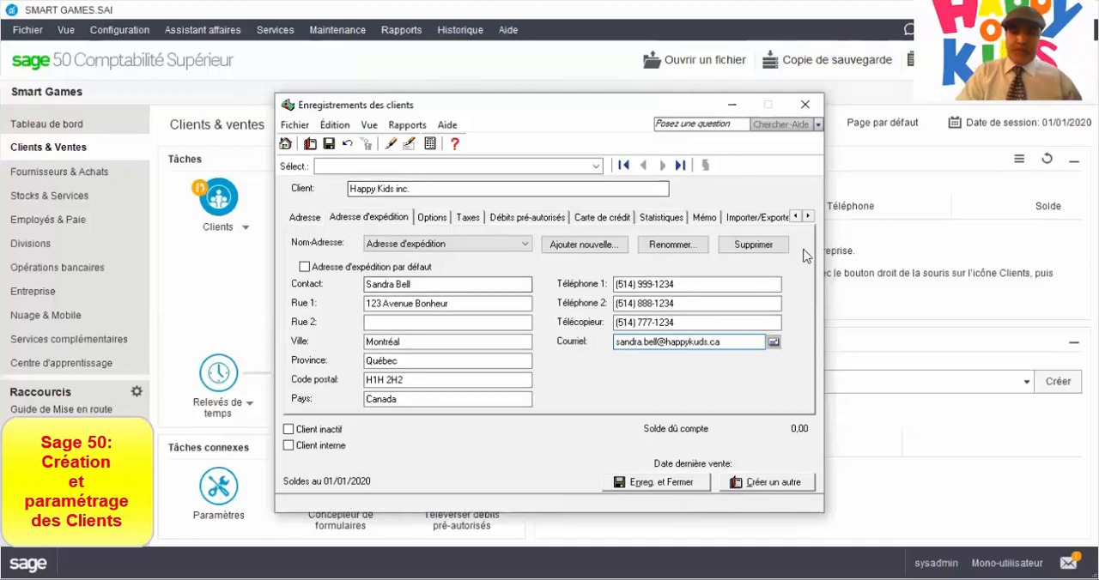
Fill in the shipping contact's e-mail address and correct the misspelled company name in its domain.
click(700, 341)
key(BackSpace)
text(i)
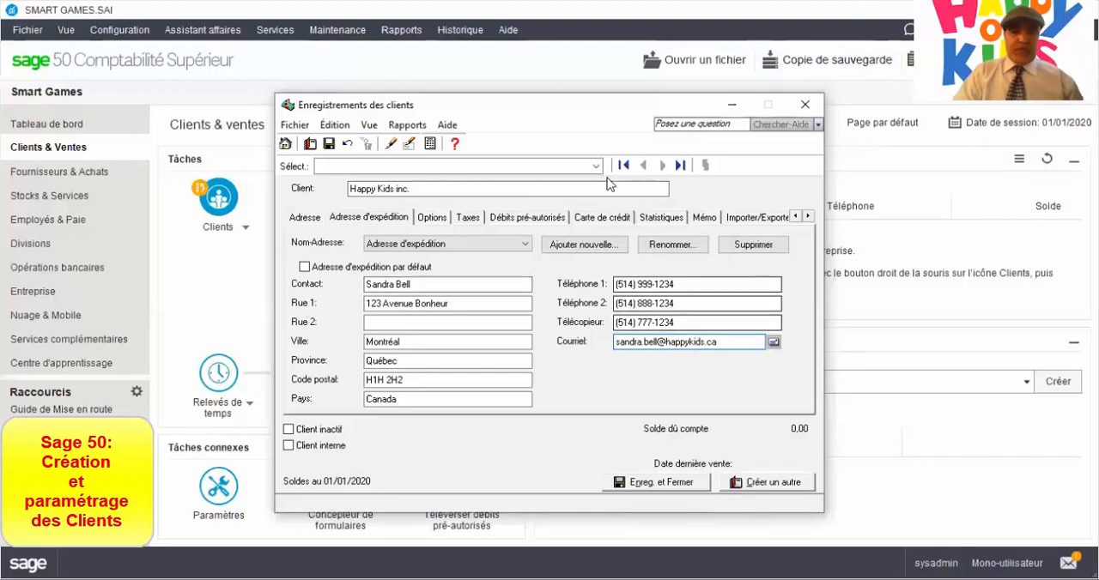
In the customer's options, choose Courant as the price list and keep Français as the business language.
click(431, 218)
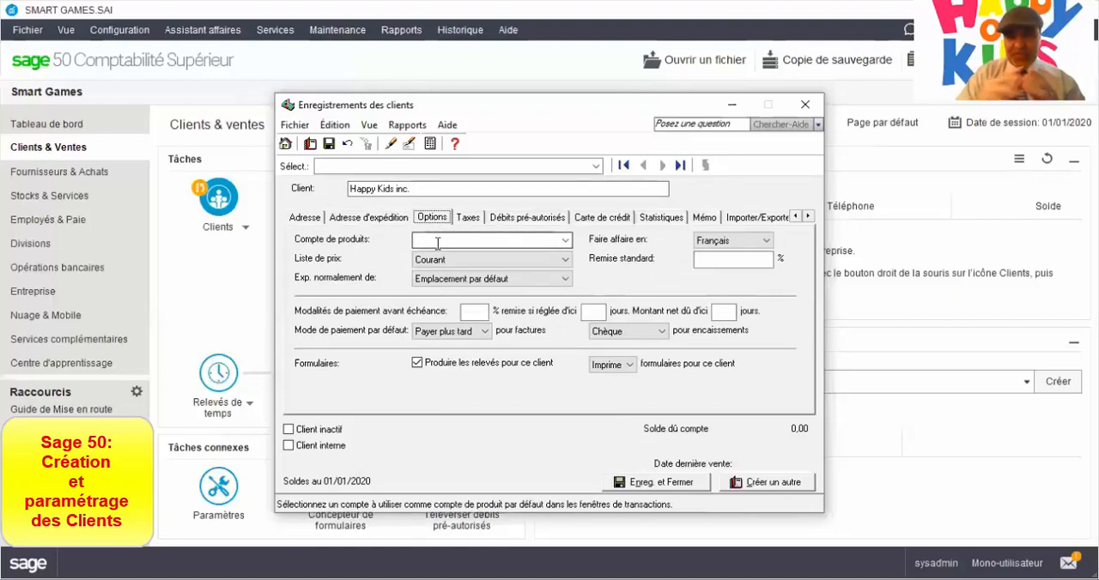
click(438, 244)
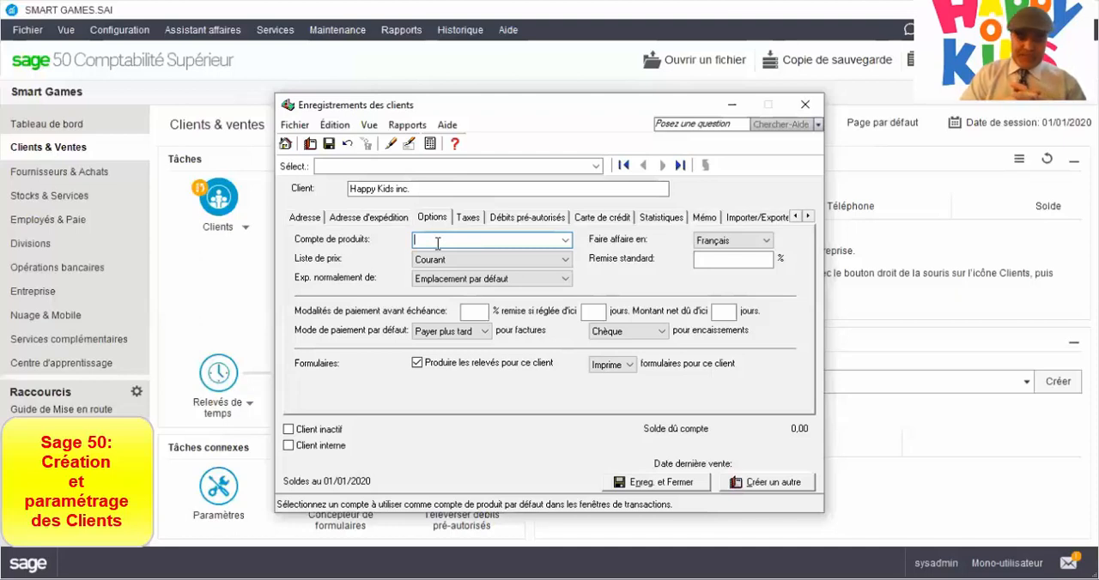
click(516, 260)
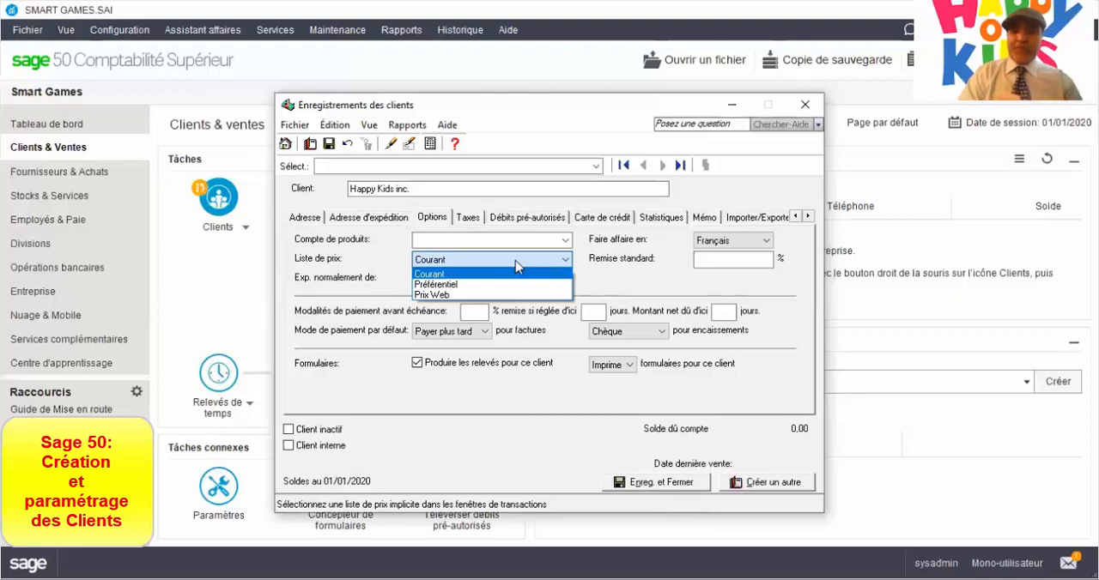
click(436, 274)
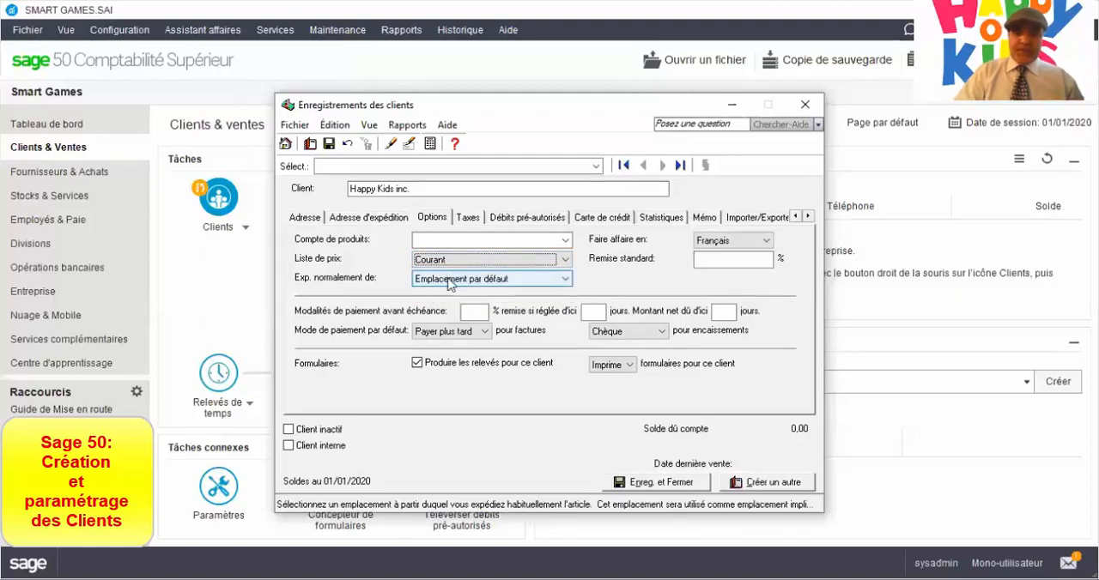
click(755, 243)
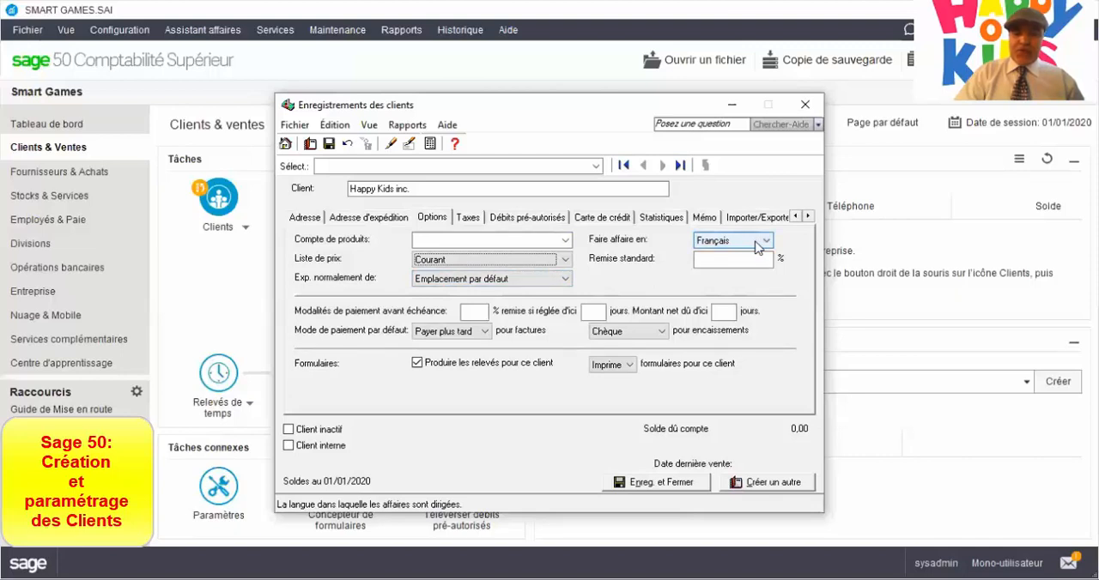
click(757, 247)
click(757, 247)
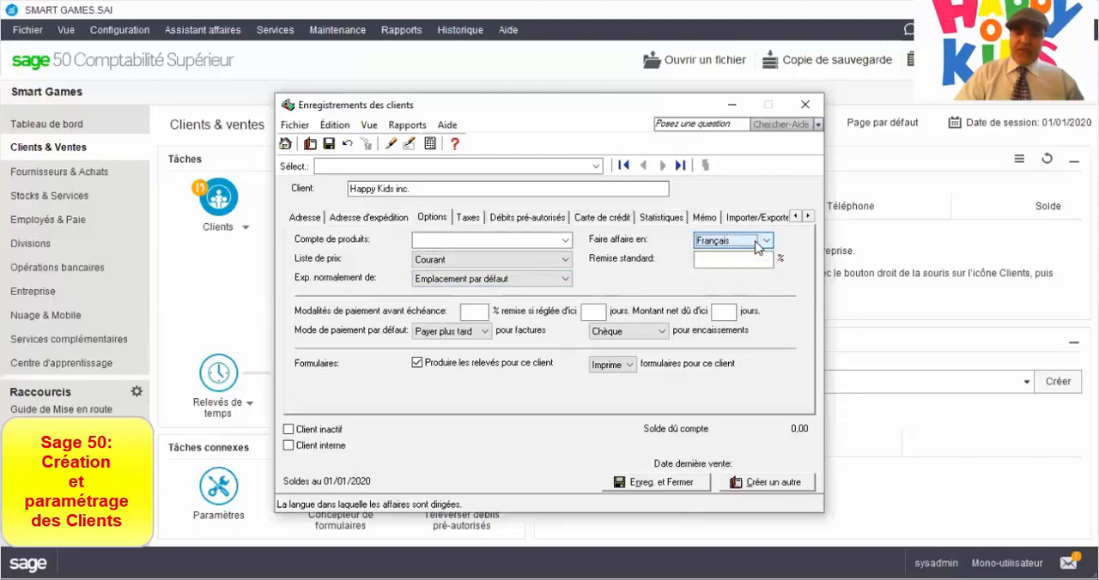
Set the customer's early-payment terms to a 2% discount if paid within 10 days, net amount due in 30 days.
click(468, 312)
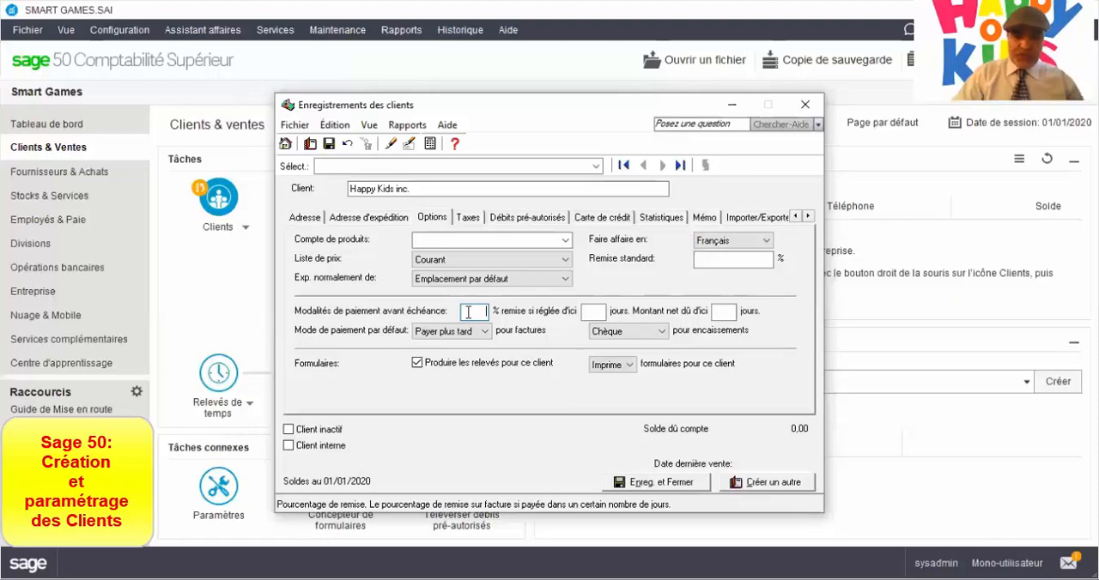
click(591, 314)
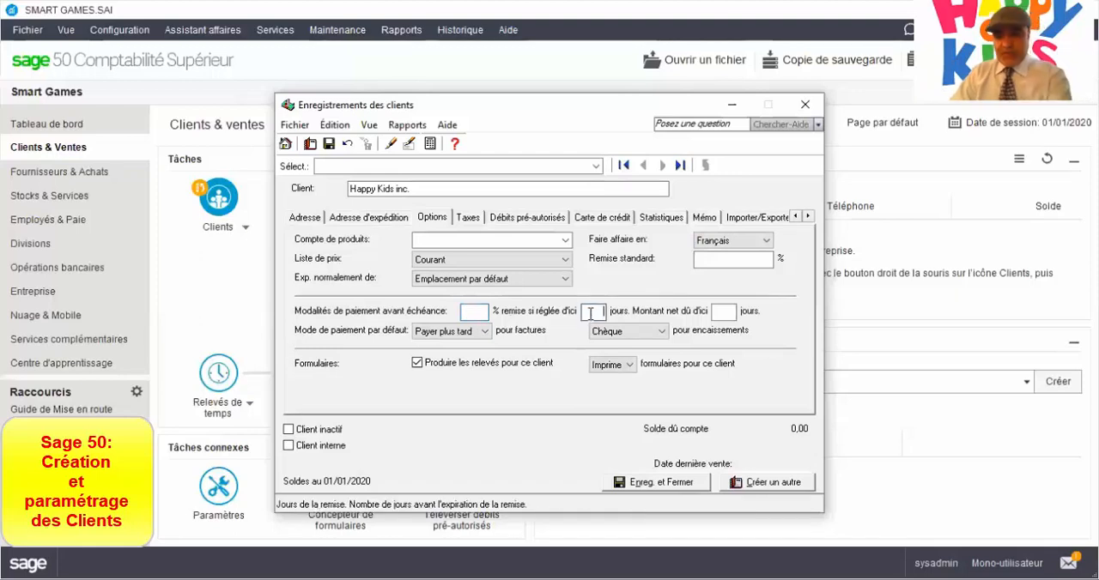
text(10)
click(484, 313)
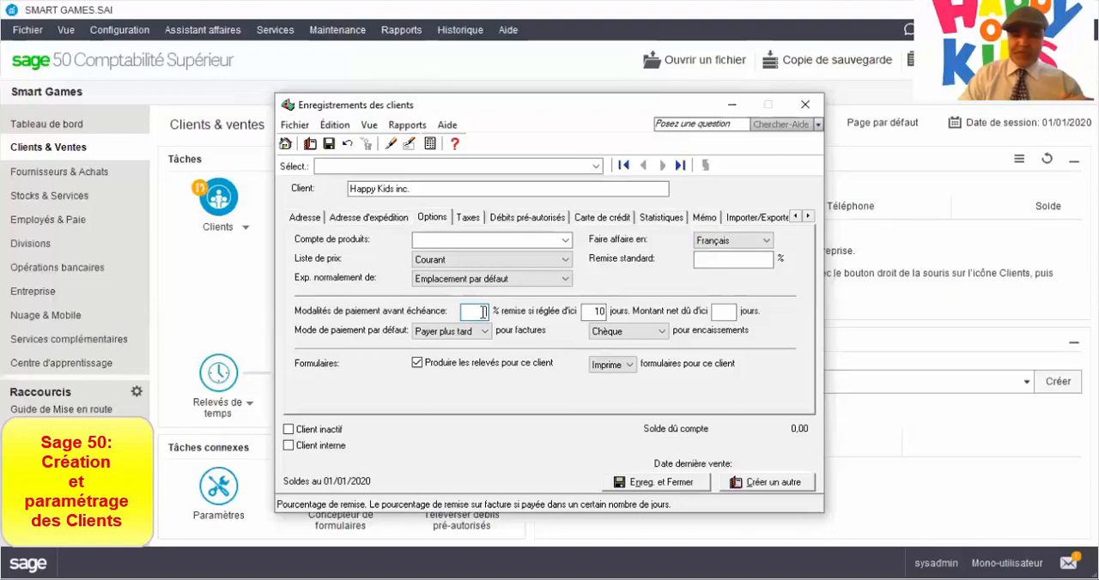
text(3)
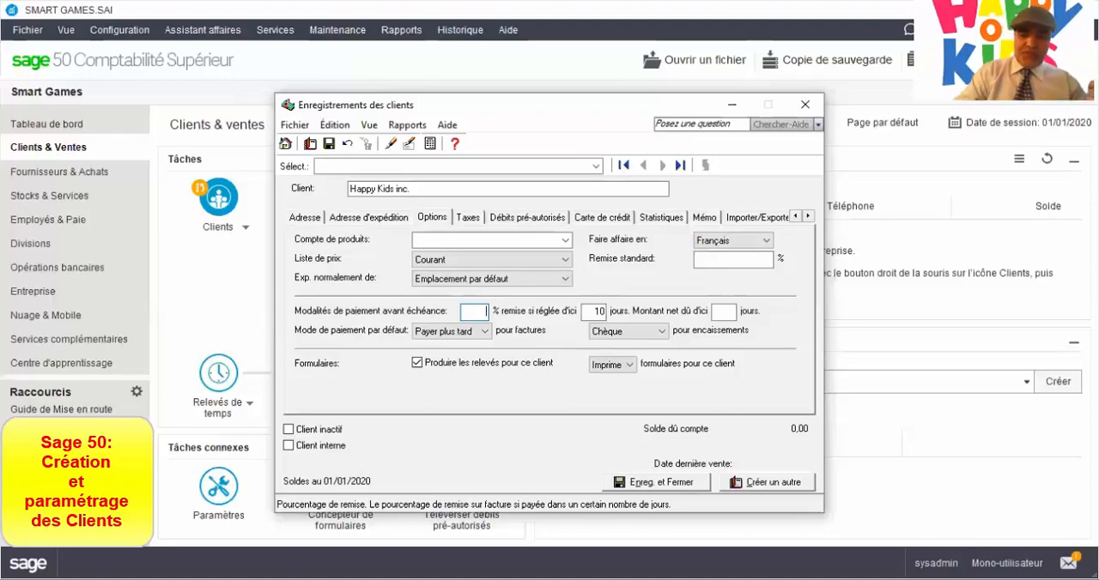
text(2)
key(Tab)
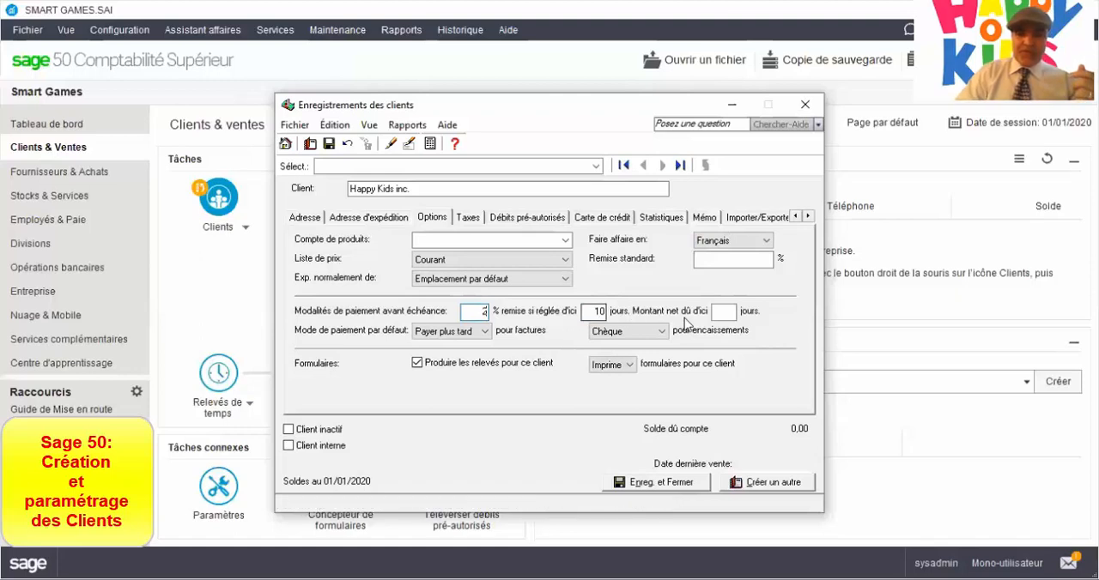
click(729, 310)
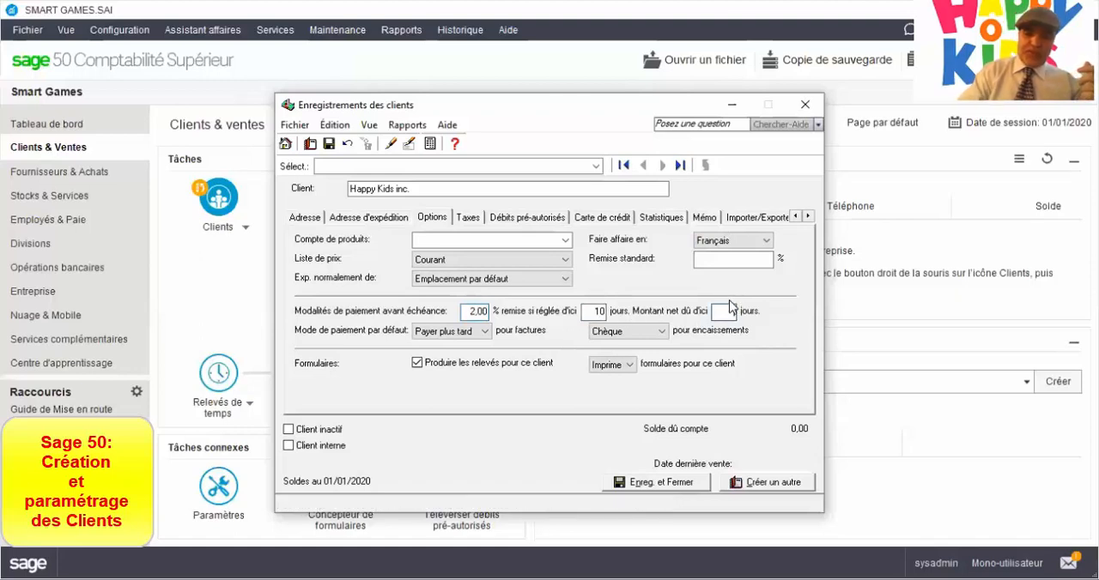
text(30)
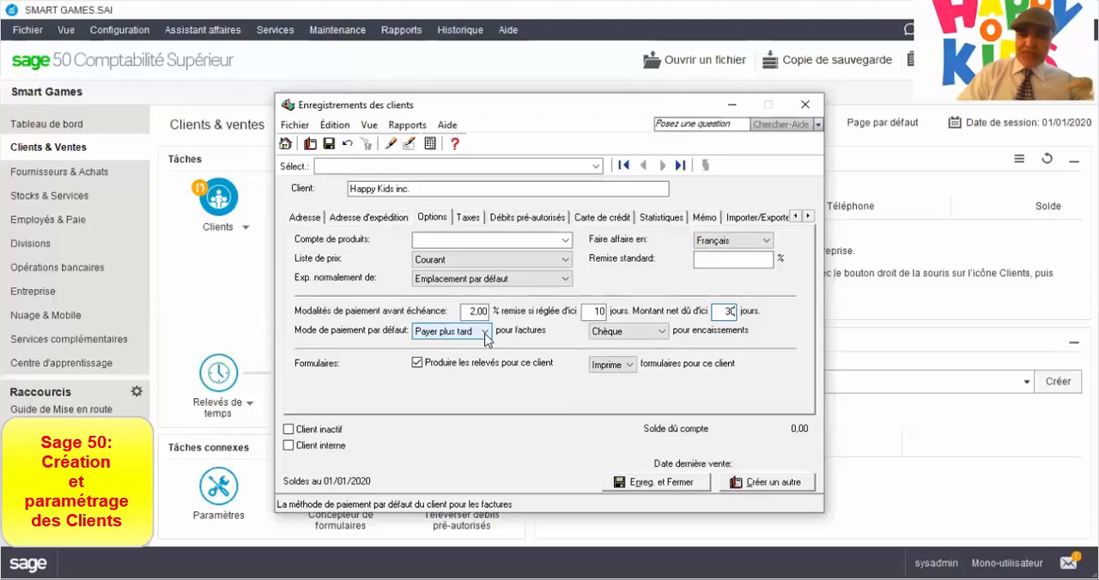
Choose Chèque as the customer's default payment method for receipts (encaissements).
click(610, 333)
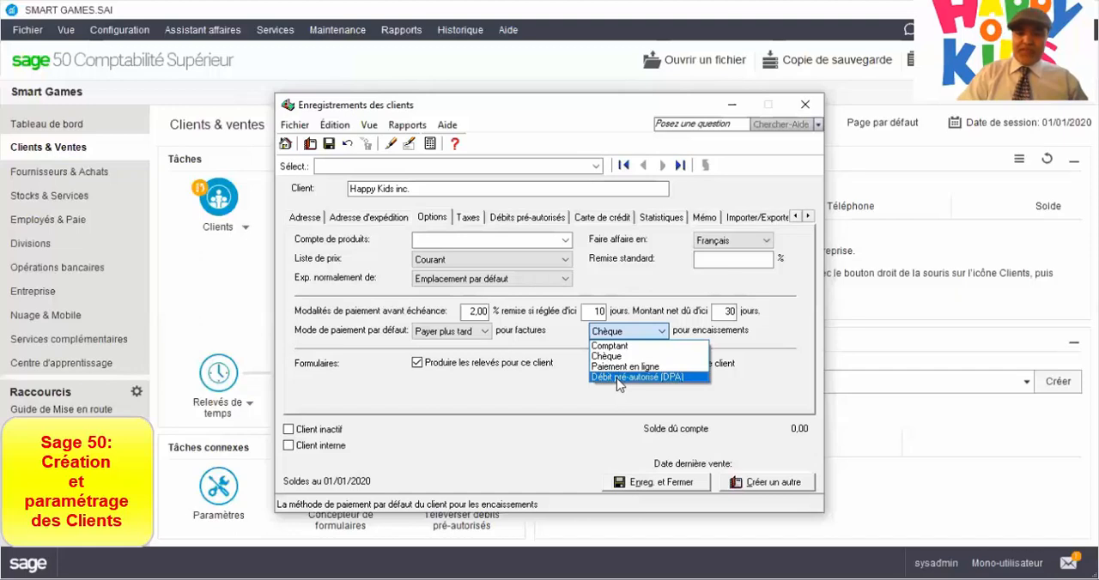
click(609, 357)
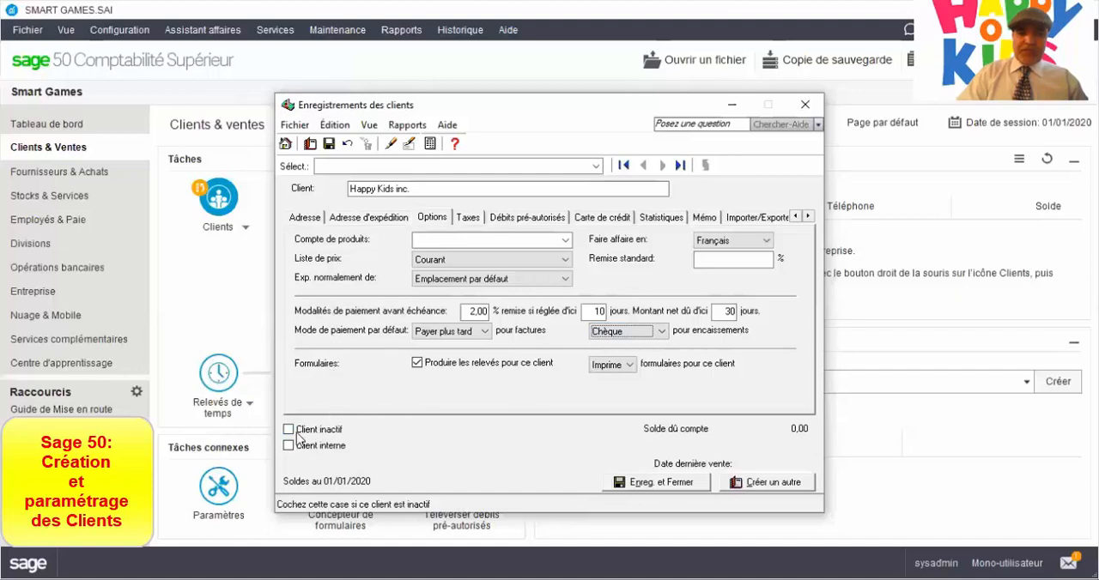
click(427, 221)
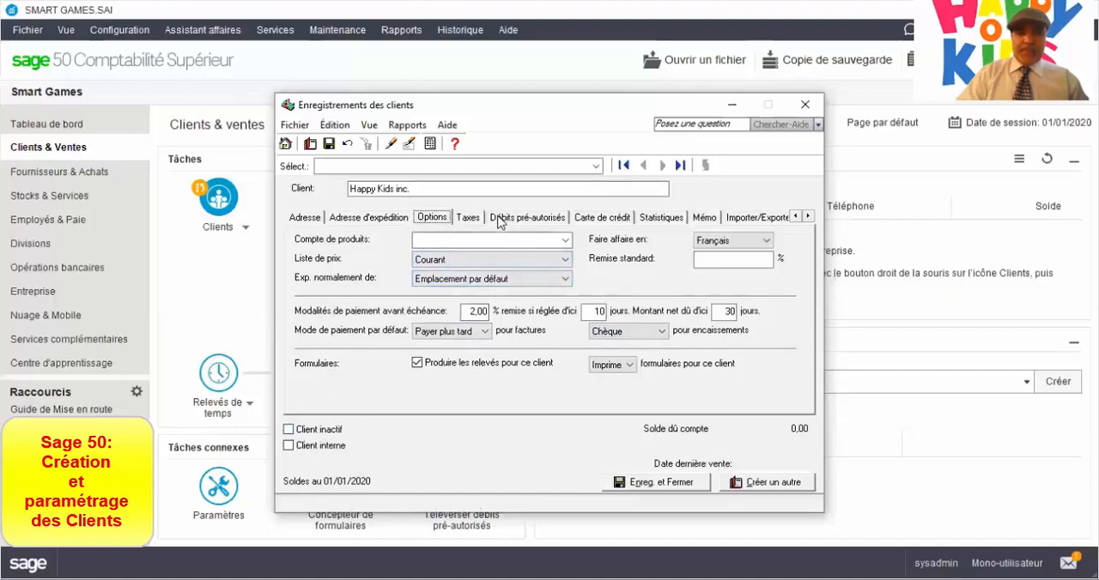
Assign the tax code GQ - TPS 5%, TVQ 9.975% as the one usually charged to this customer.
click(467, 219)
click(382, 362)
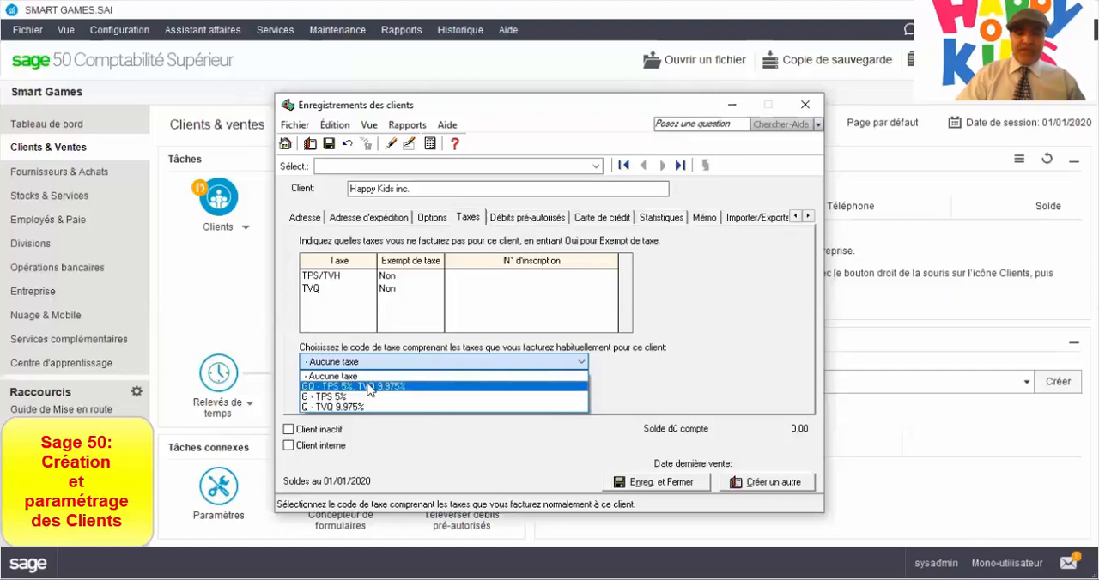
click(369, 387)
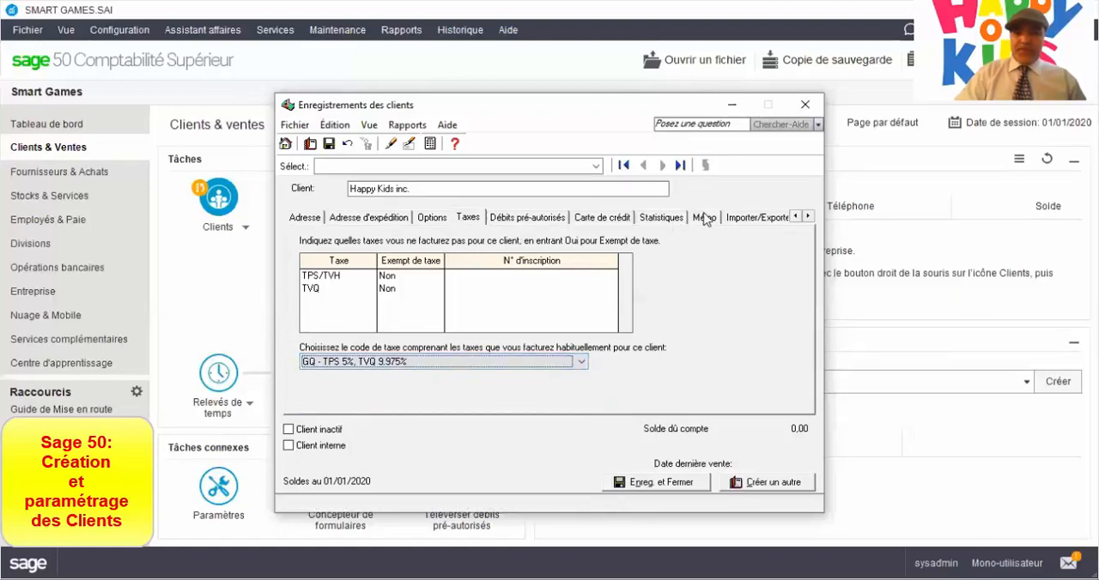
Look at the customer's historical transactions section and review the tax and payment option settings.
click(809, 217)
click(809, 216)
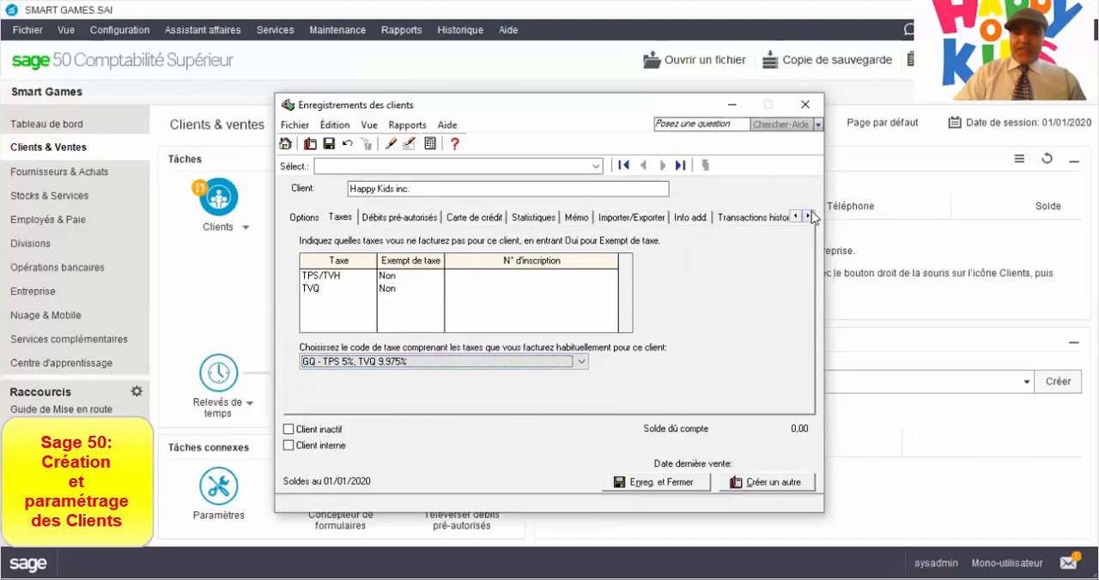
click(808, 216)
click(735, 217)
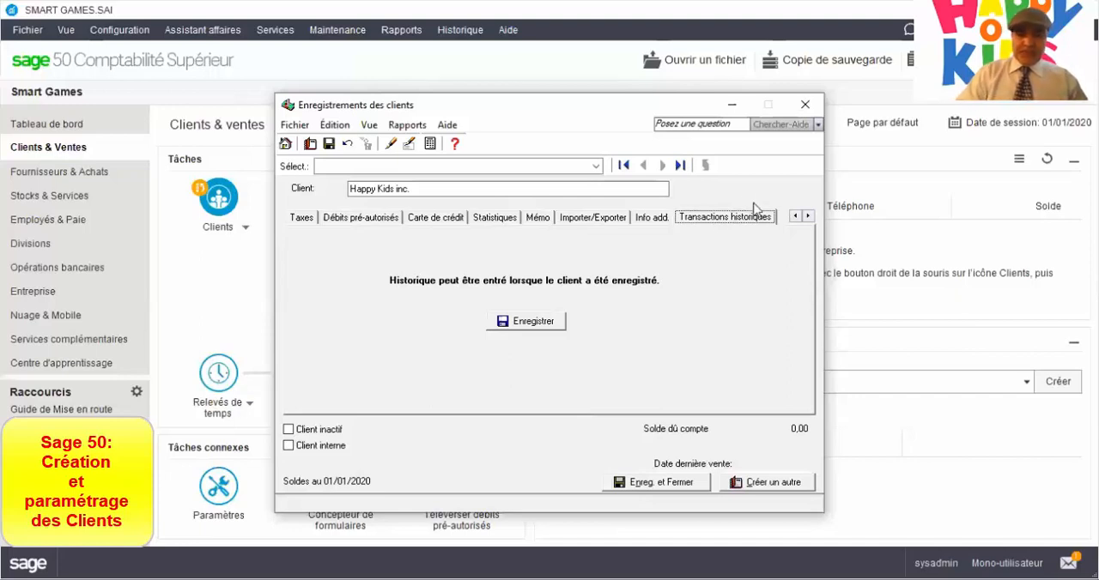
double_click(795, 216)
click(795, 217)
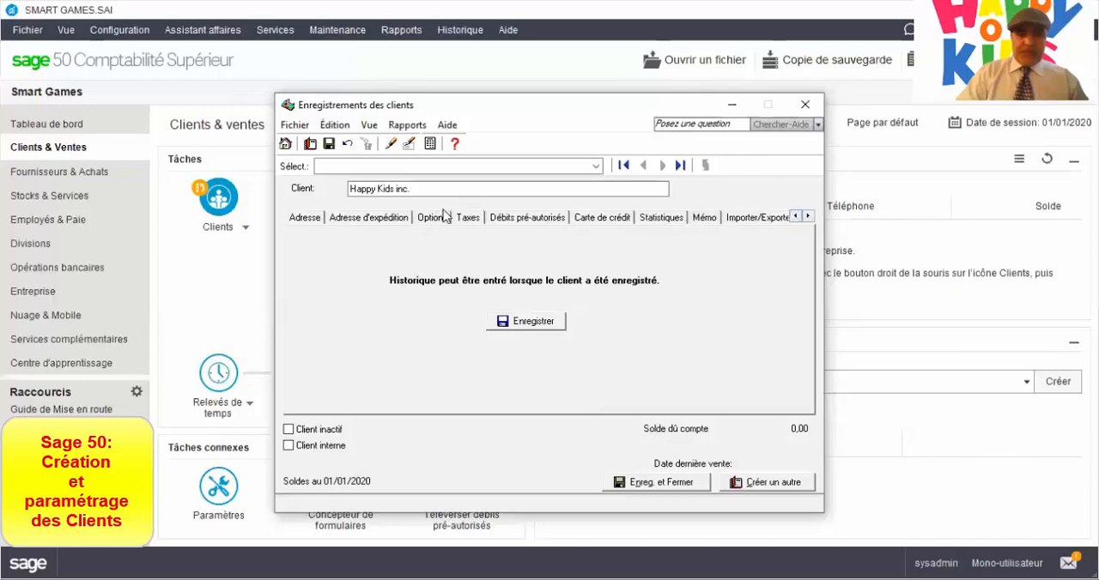
click(471, 229)
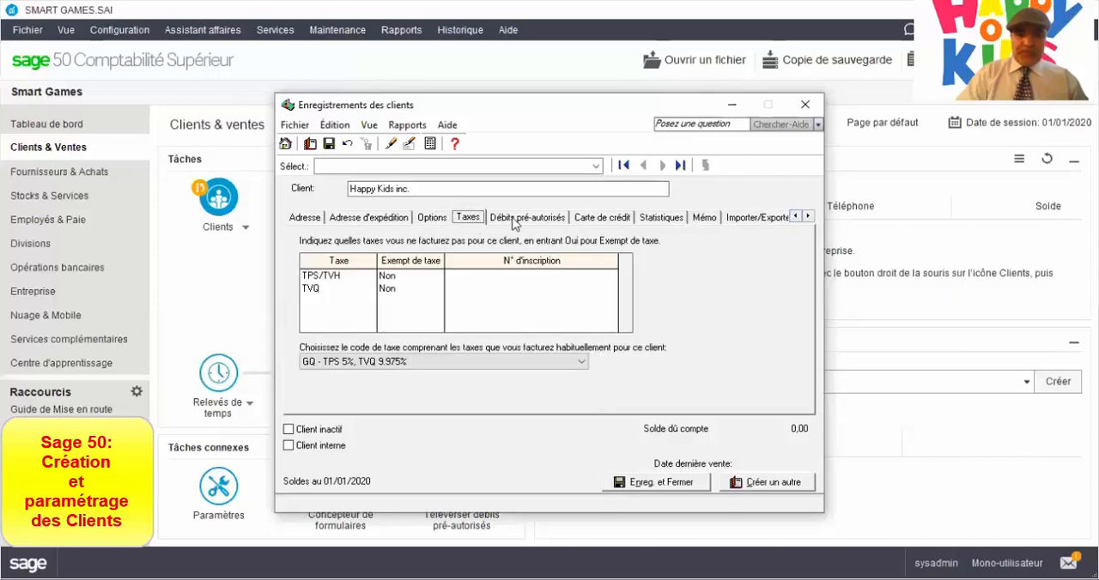
click(427, 225)
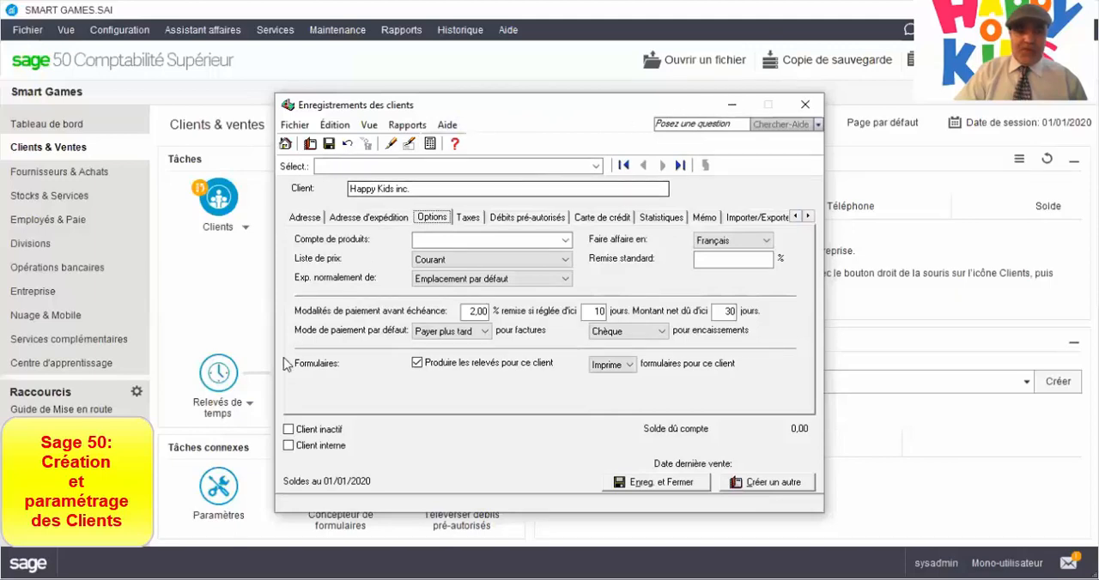
Enable calculating early-payment discounts before tax in the company's Clients & Ventes discount settings.
click(220, 493)
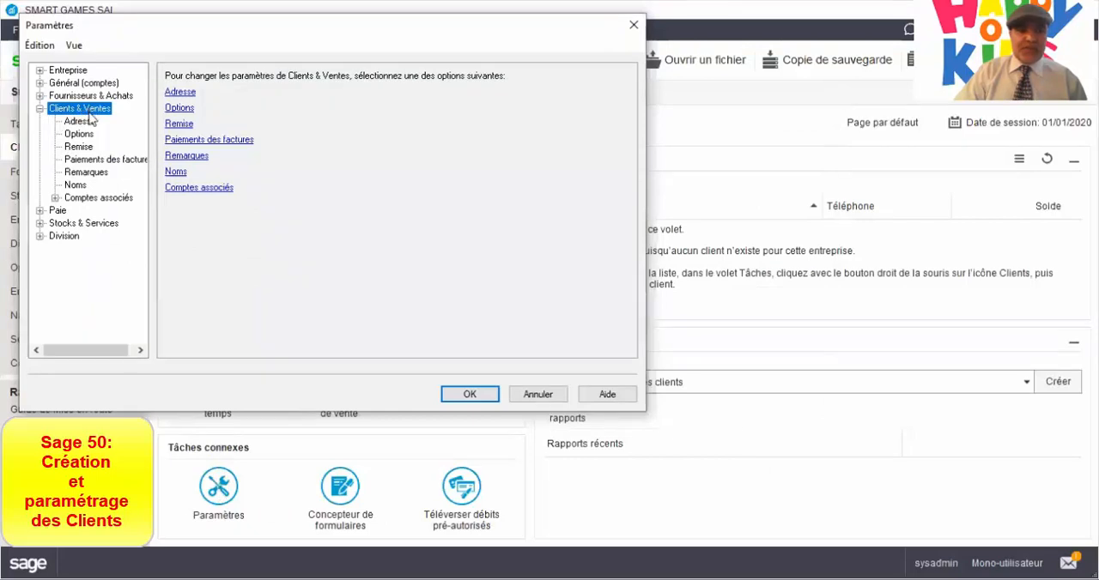
click(79, 137)
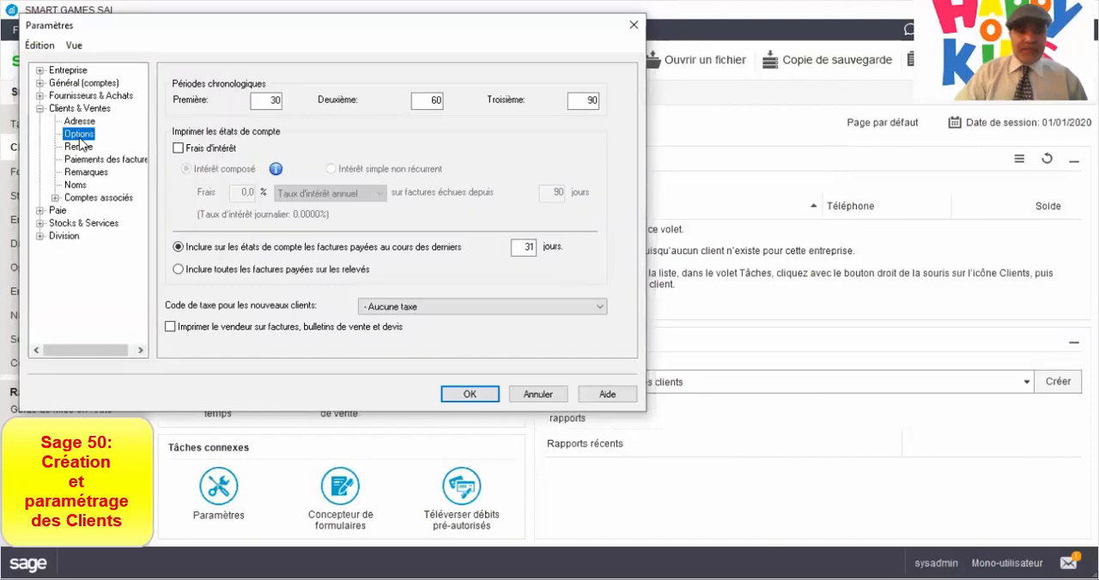
click(80, 148)
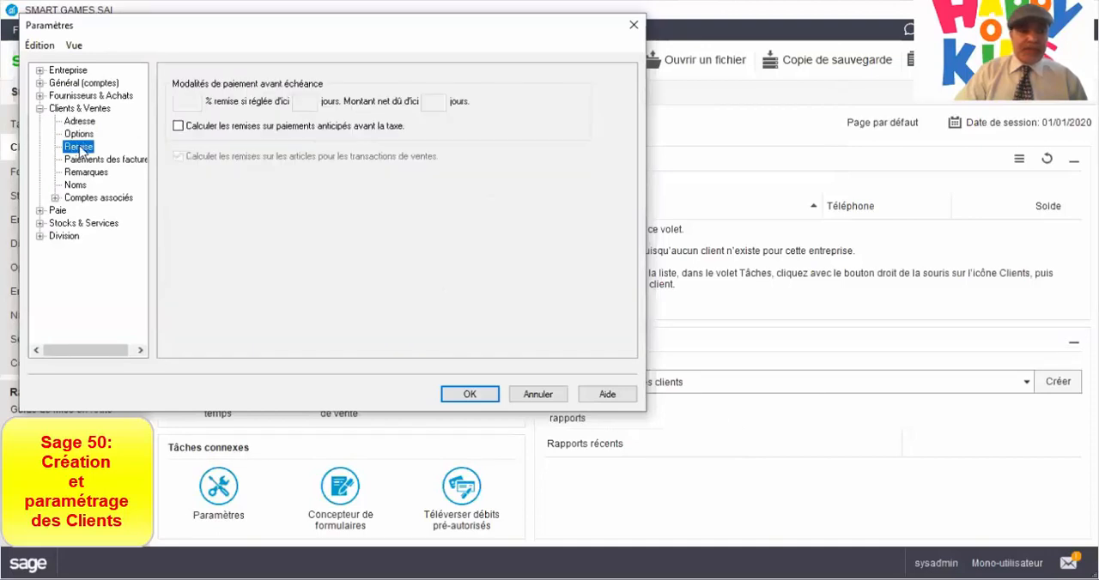
click(180, 127)
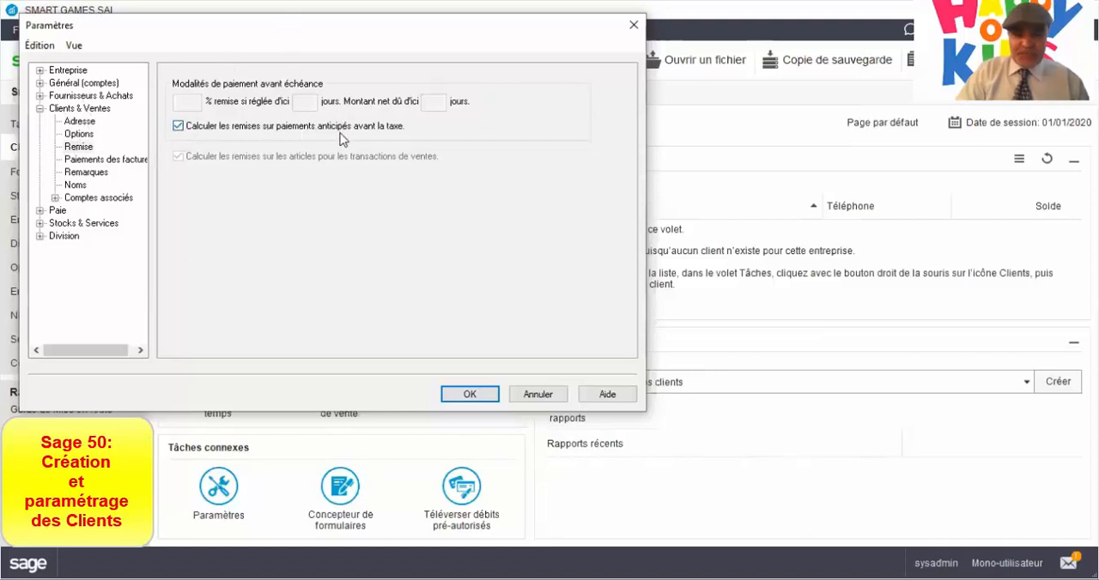
click(466, 397)
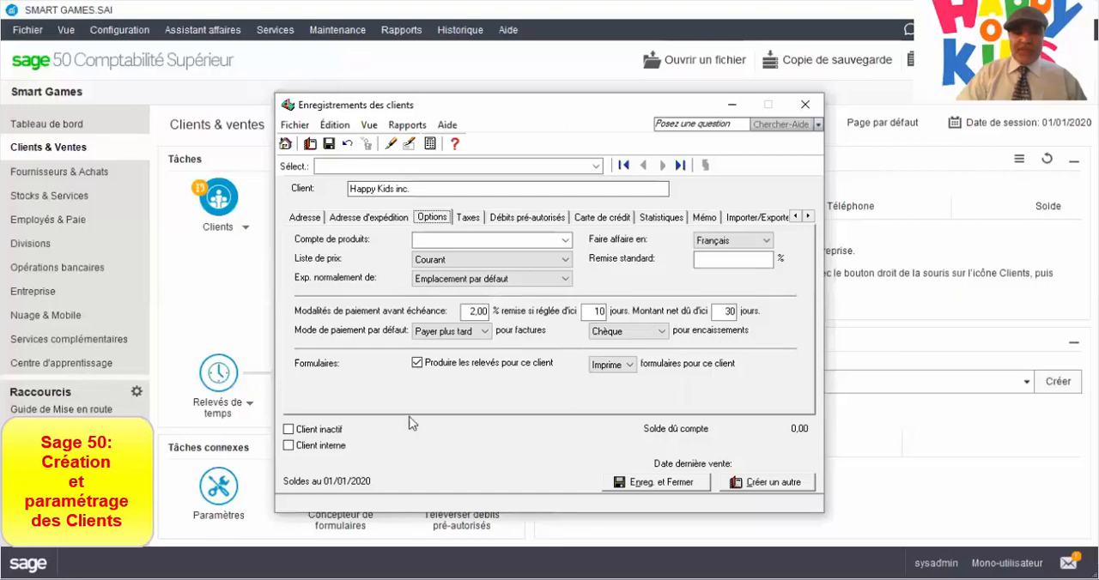
Save and close the Happy Kids inc. customer record.
drag(554, 117, 442, 56)
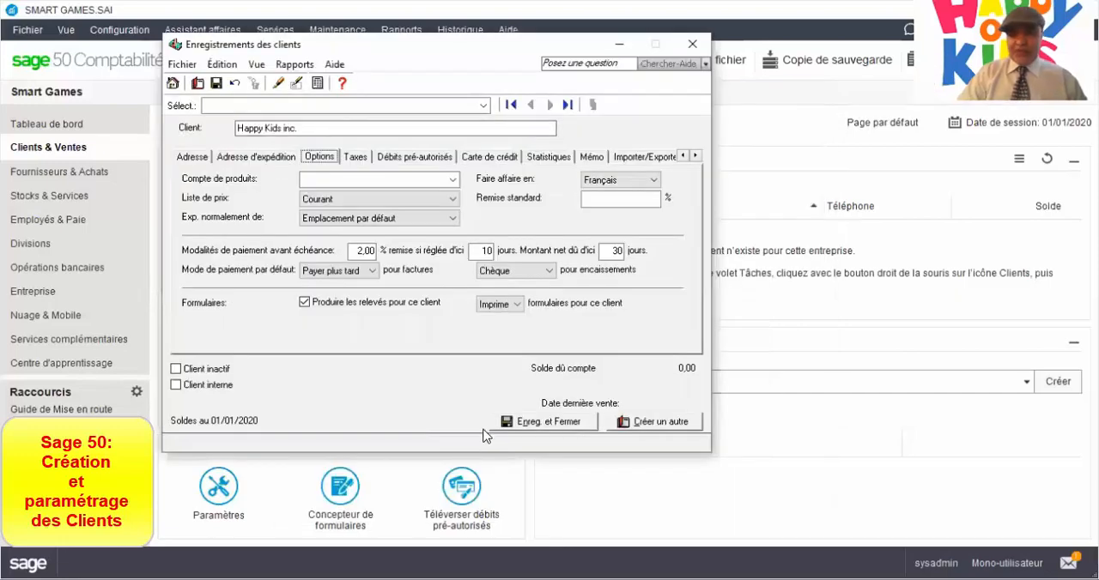
click(577, 429)
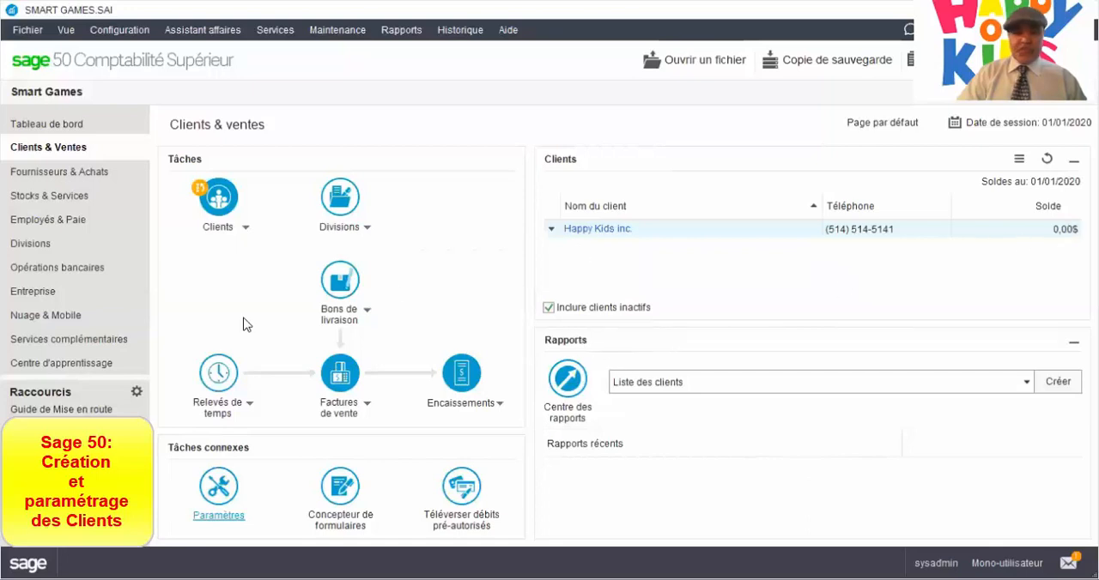
Check the company's functional currency settings, including the currency symbol and its position.
click(215, 491)
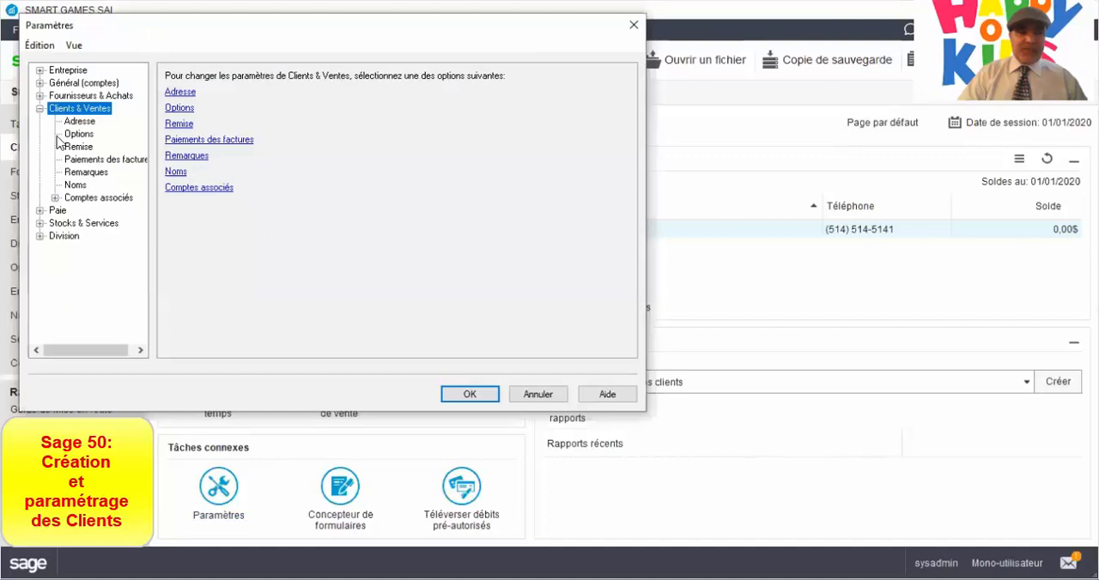
click(40, 83)
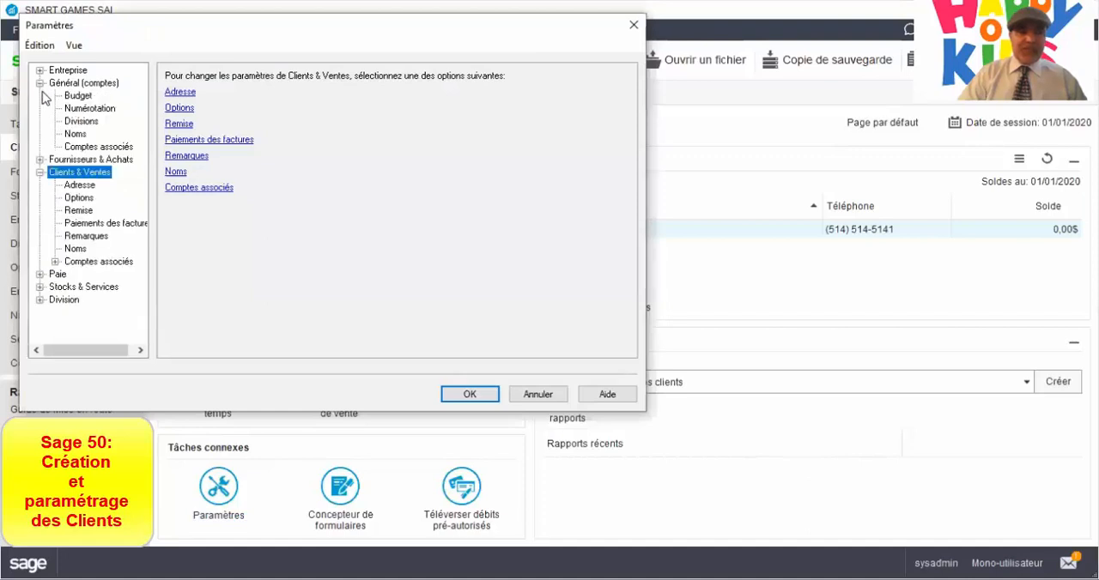
click(40, 71)
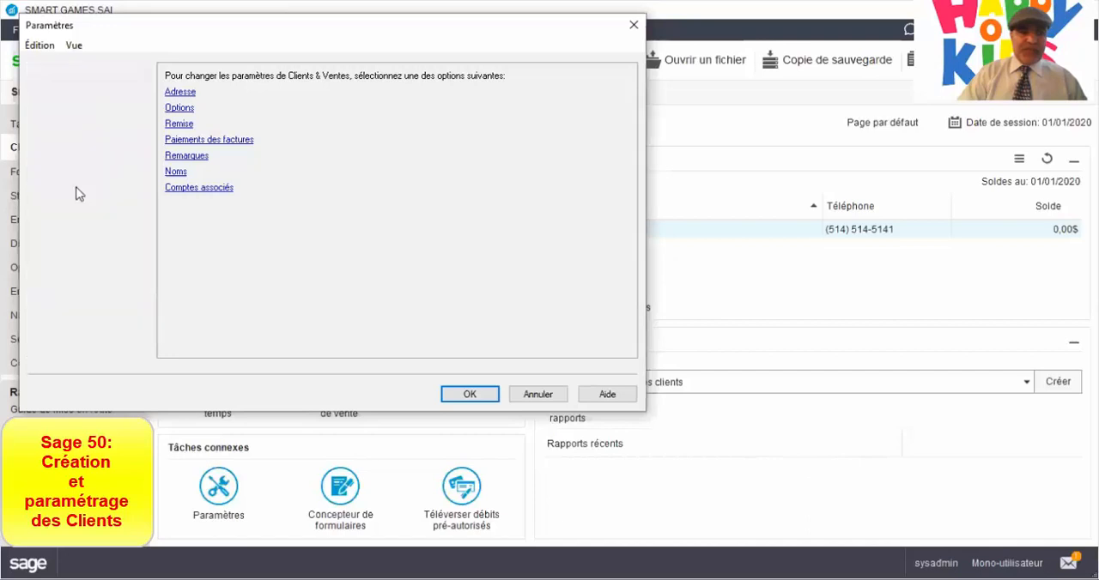
click(77, 185)
click(251, 150)
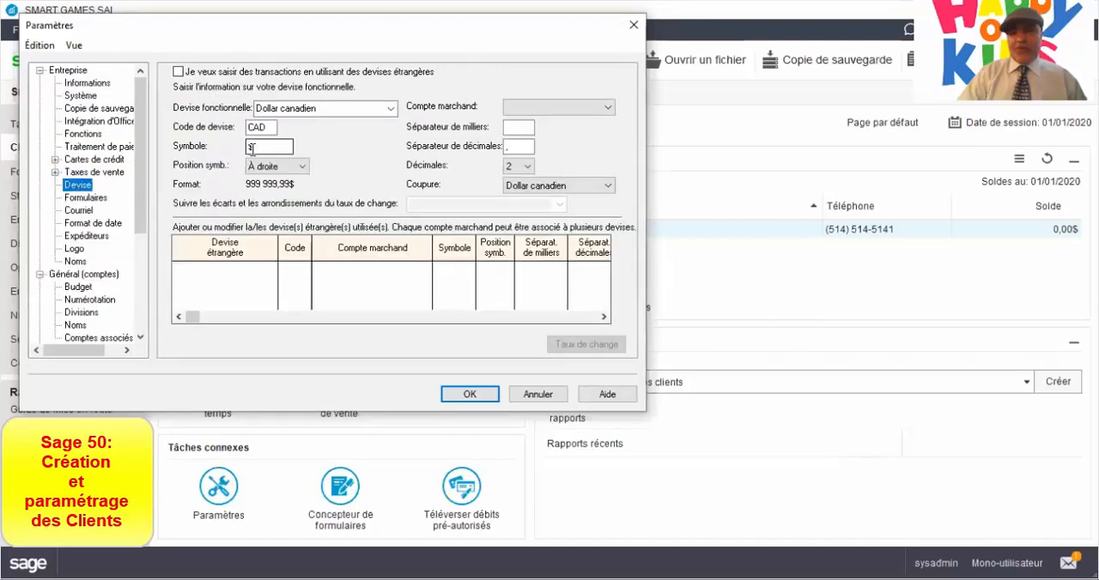
click(256, 150)
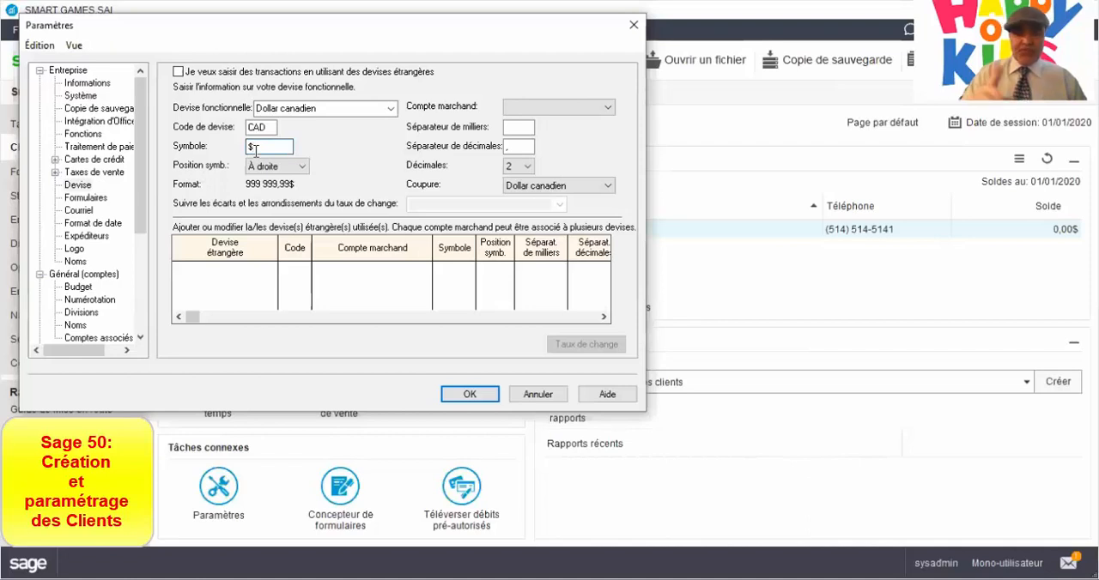
click(463, 391)
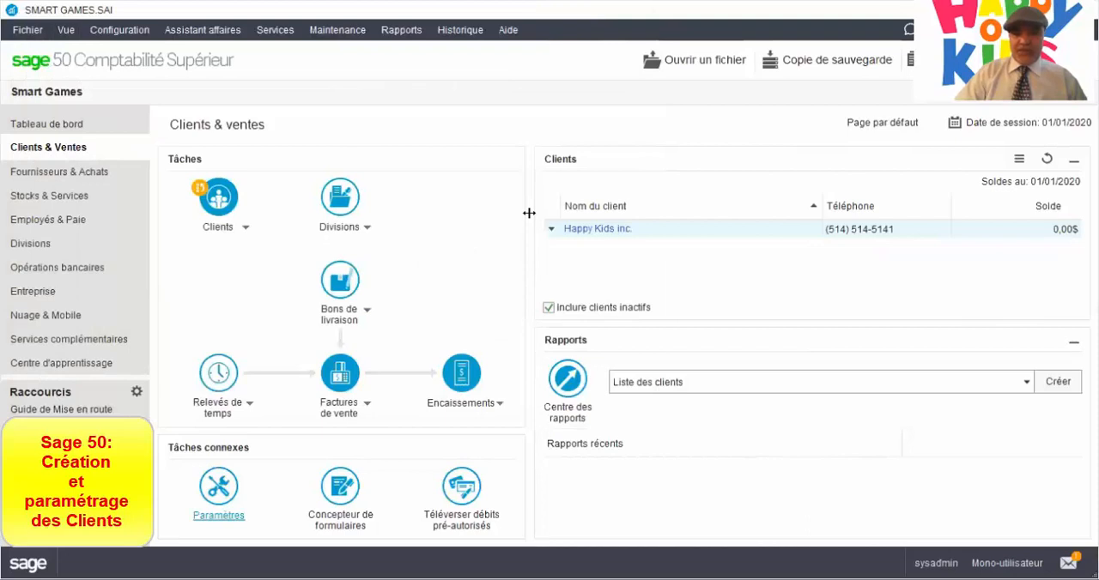